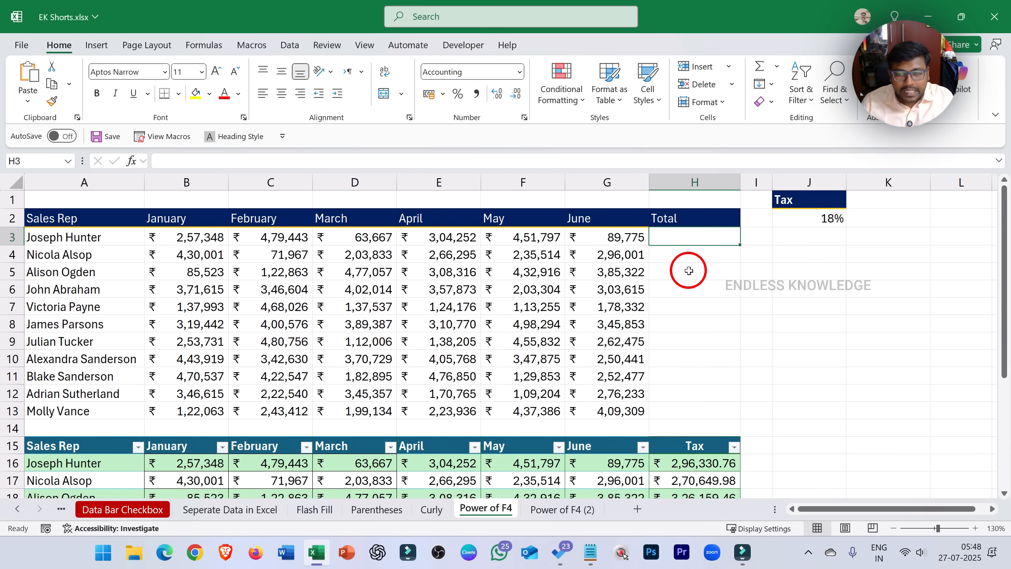
type("=")
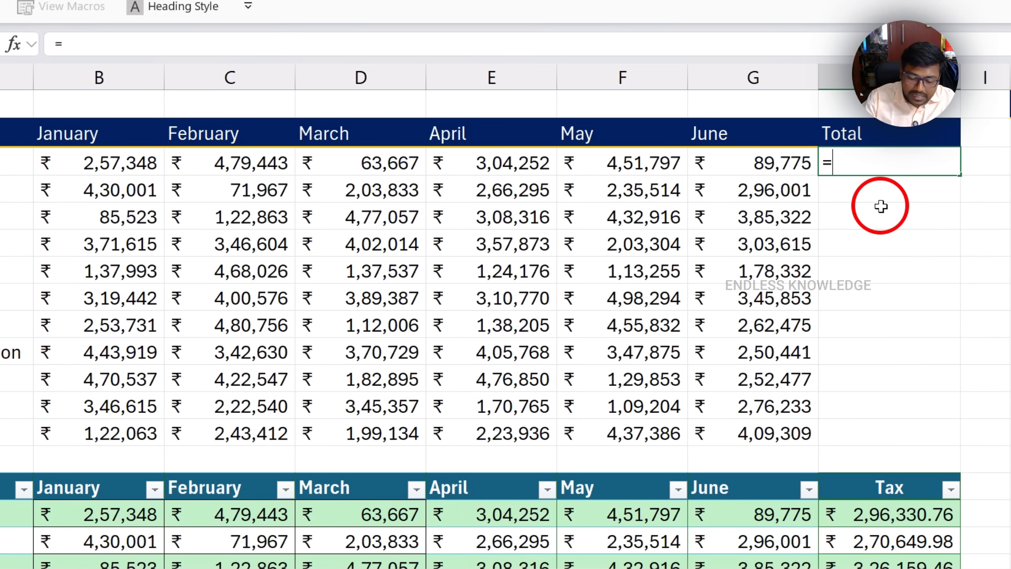
left_click_drag(484, 163, 723, 159)
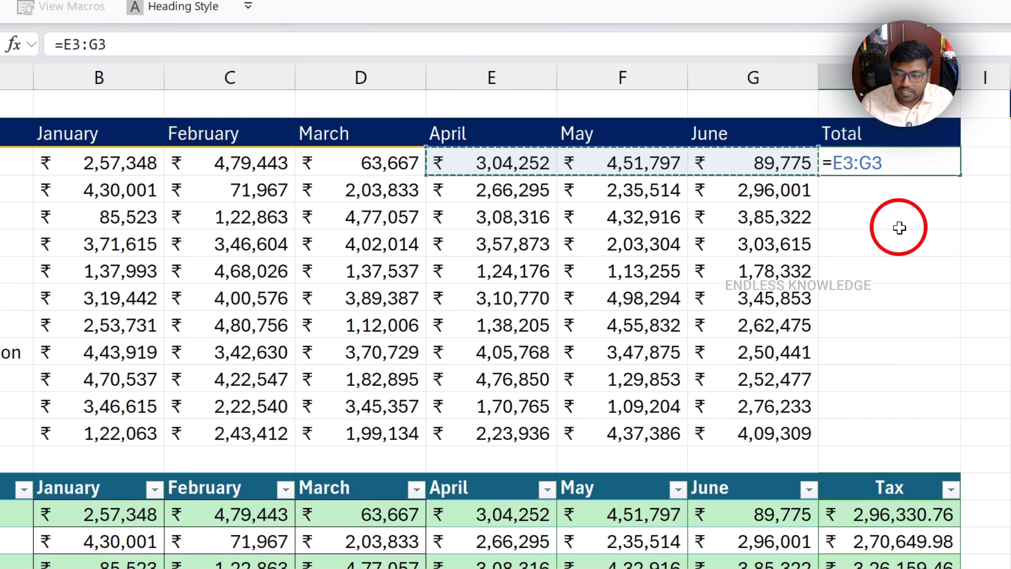
left_click_drag(882, 162, 833, 162)
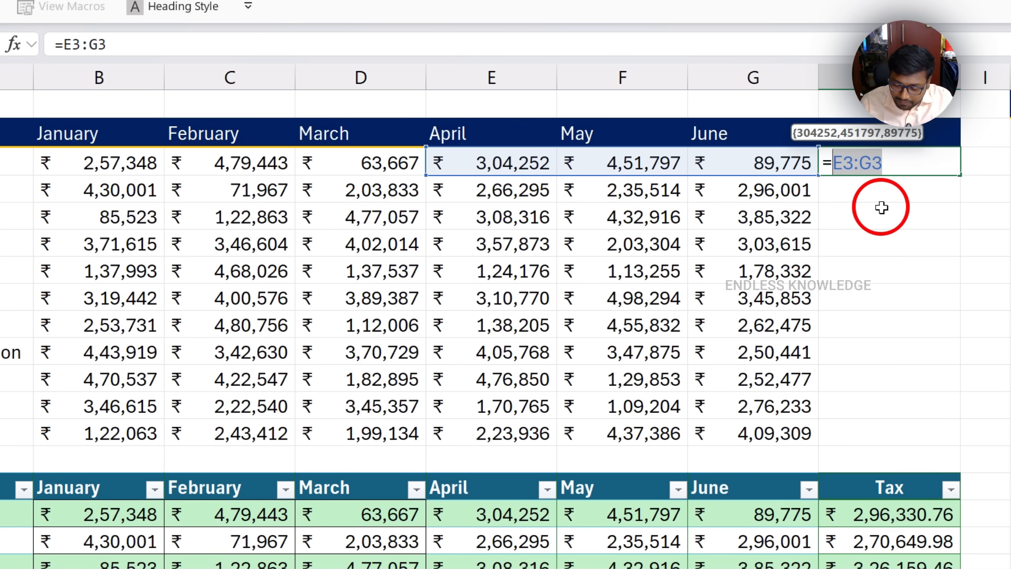
key("Escape")
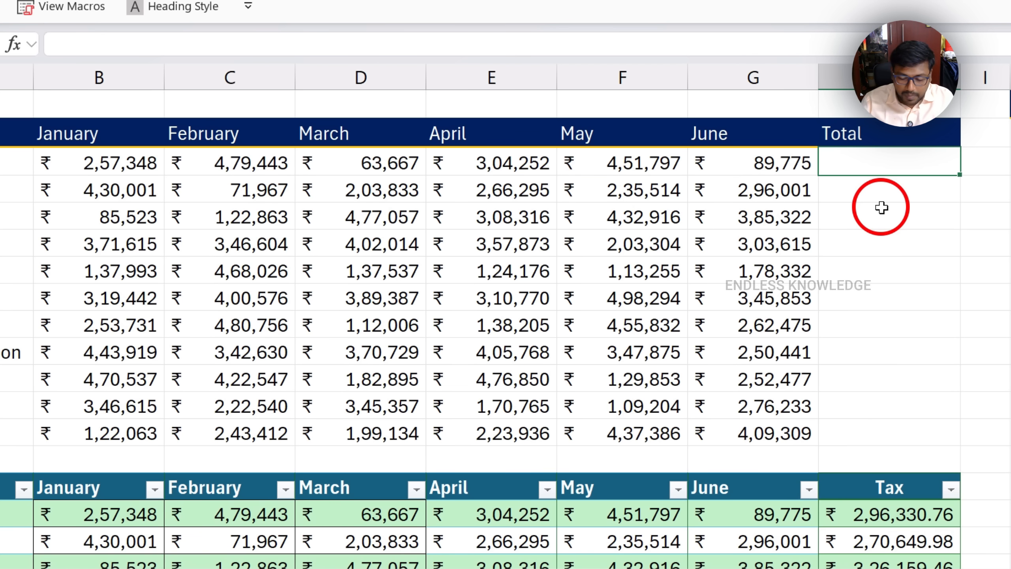
type("=su")
key("Tab")
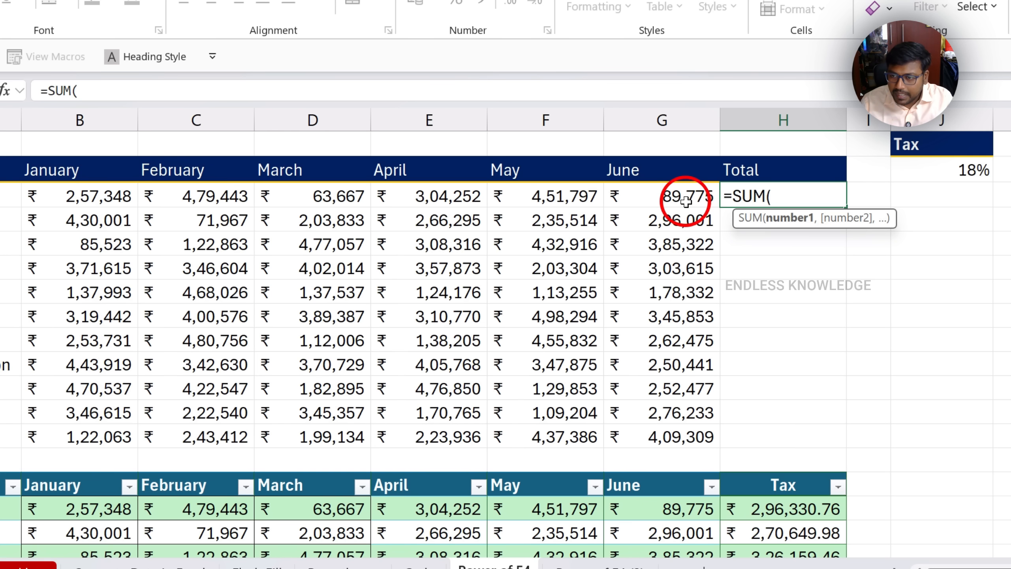
key("Escape")
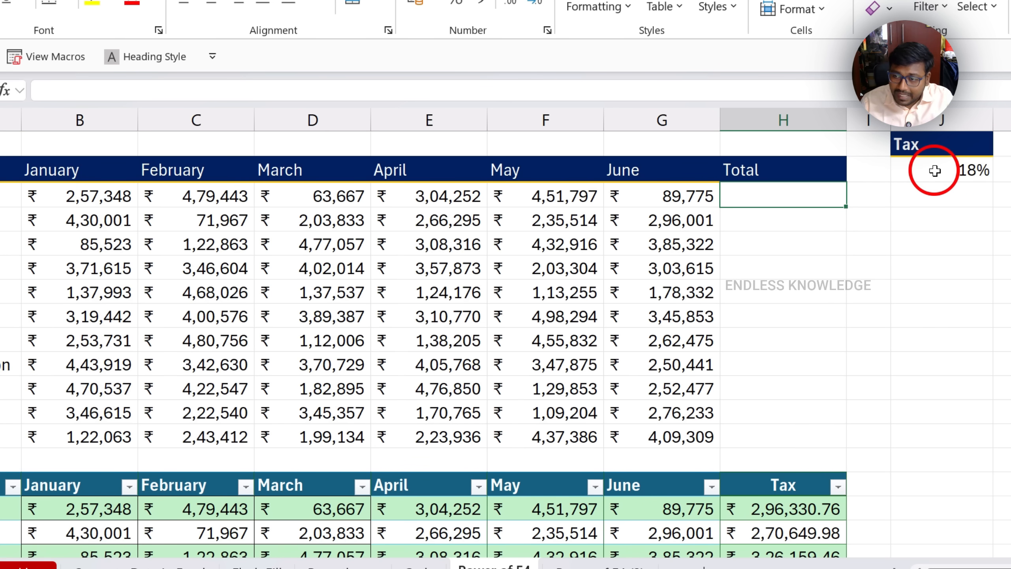
left_click(934, 171)
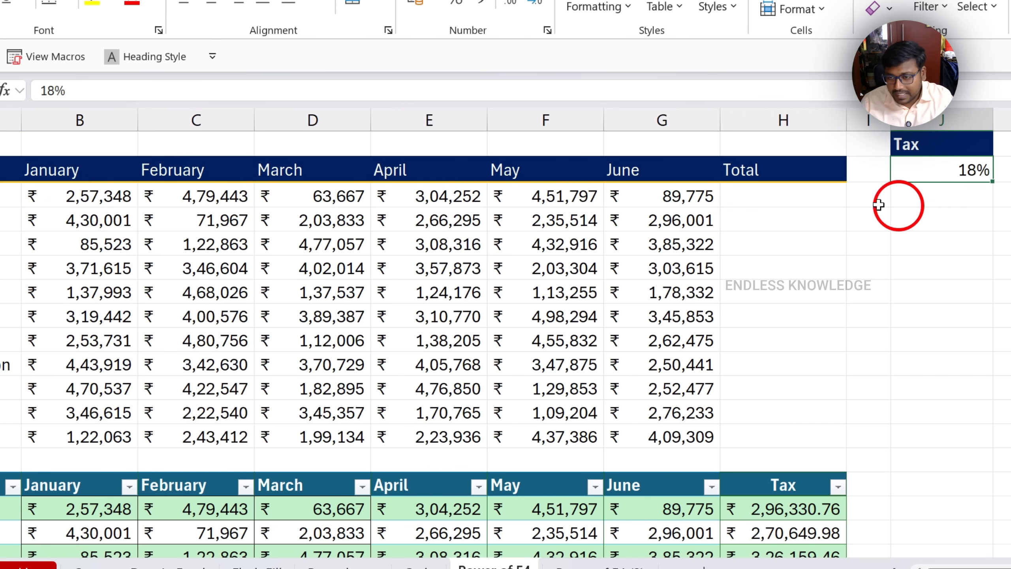
Enter the formula =SUM(B3:G3+(B3:G3*J2)) in H3 to total the January to June sales including tax
left_click(768, 192)
type("=sum")
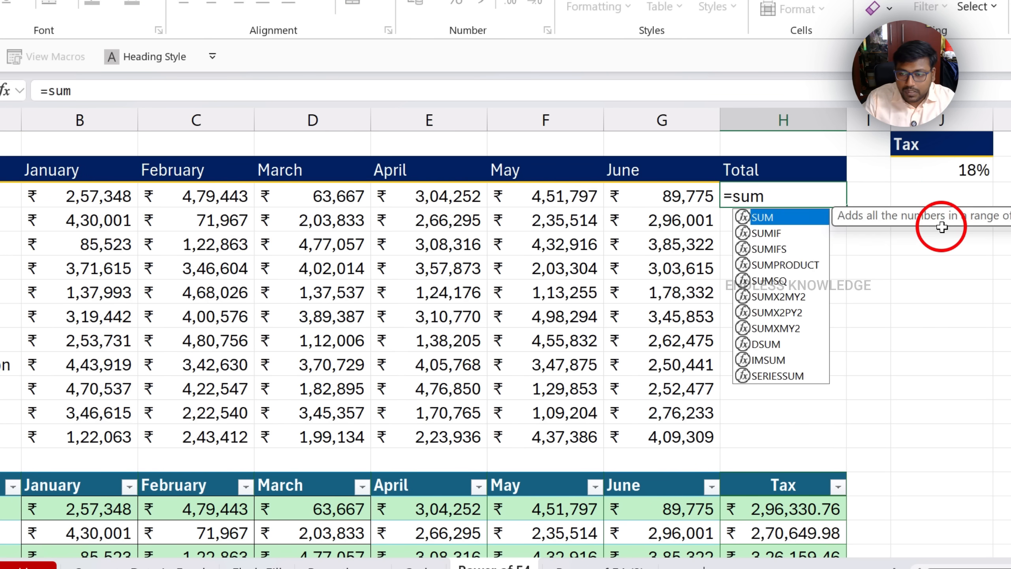
key("Tab")
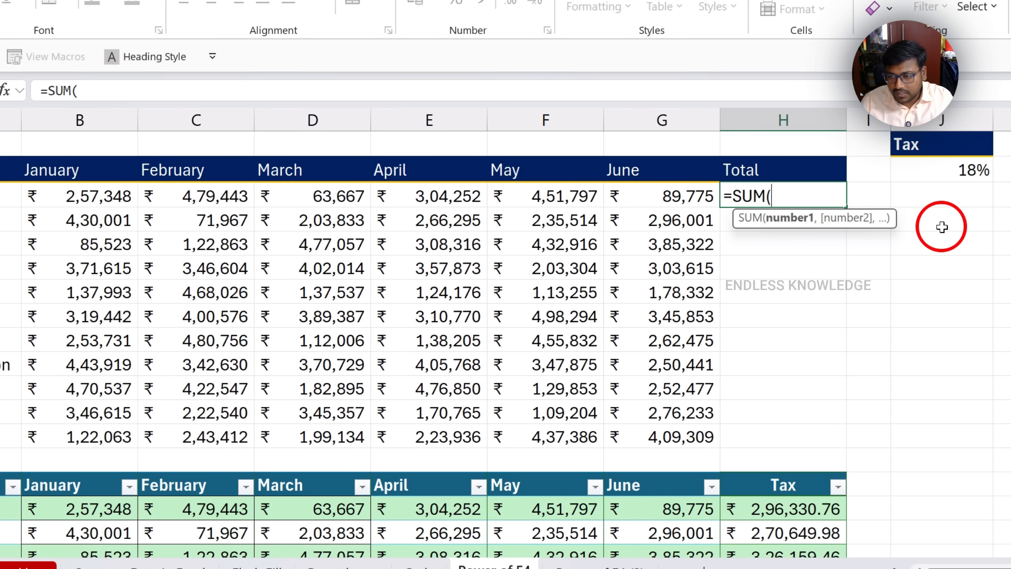
left_click_drag(104, 196, 671, 202)
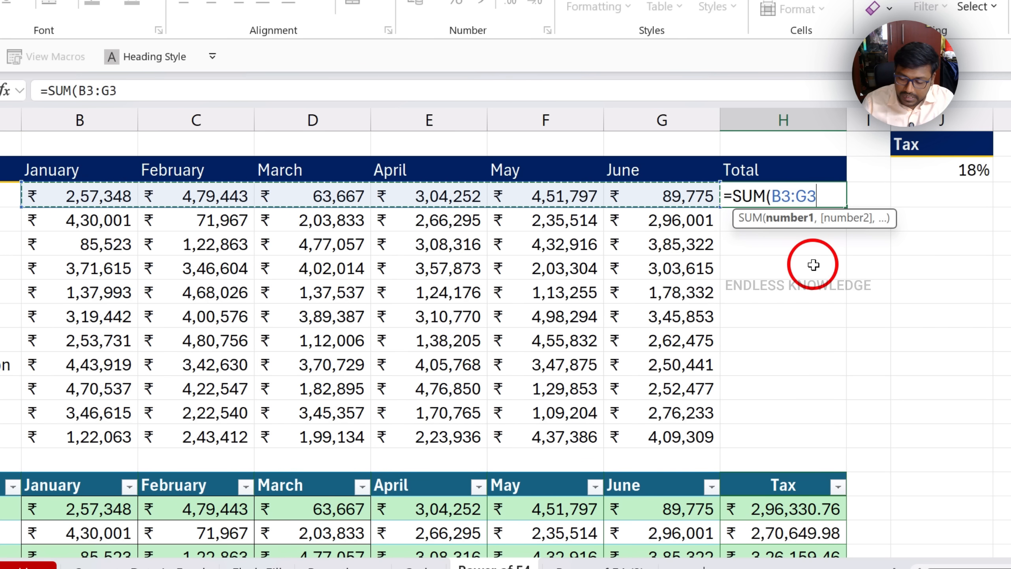
type("+")
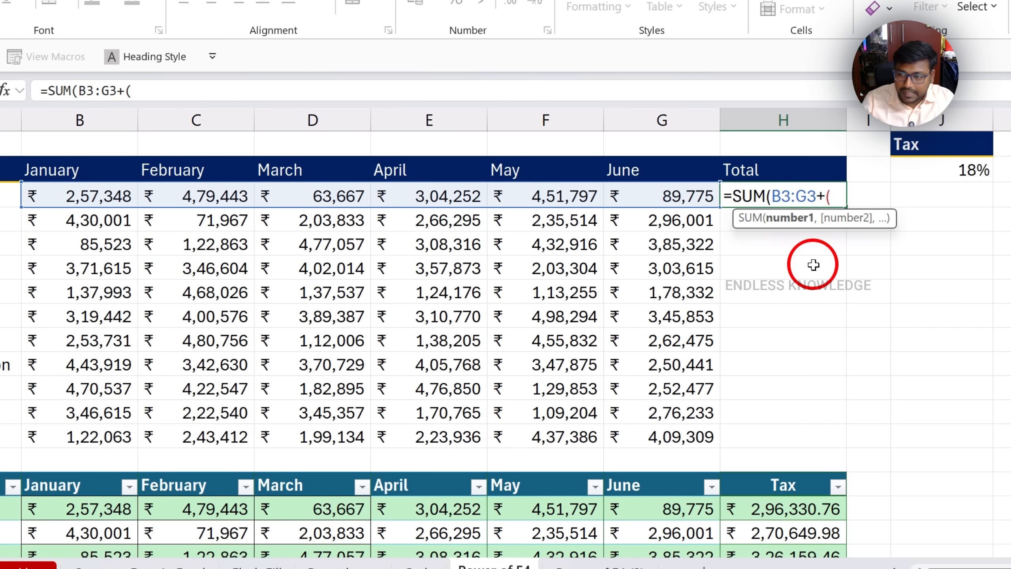
type("(")
left_click_drag(103, 195, 665, 196)
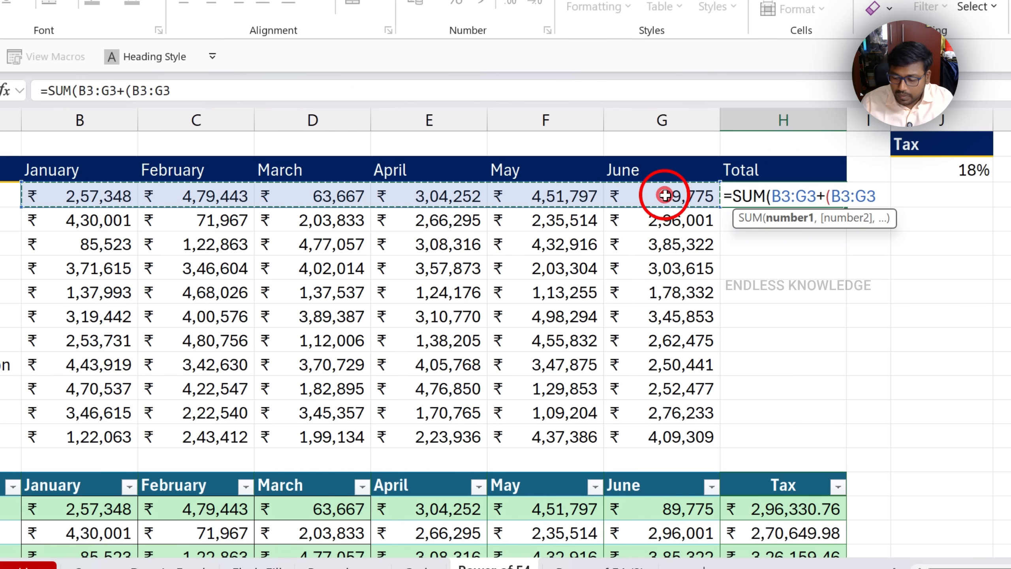
type("*")
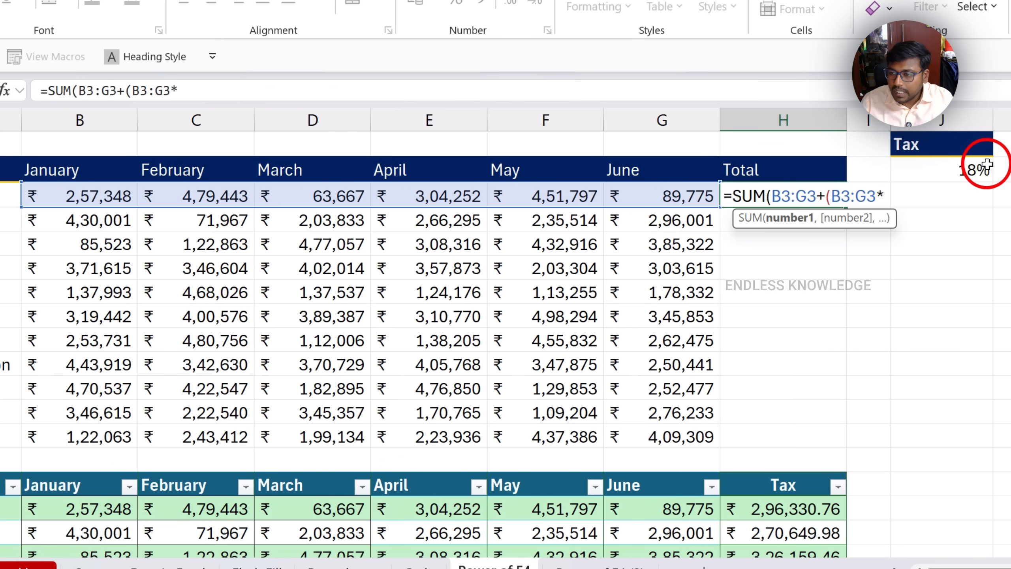
left_click(971, 171)
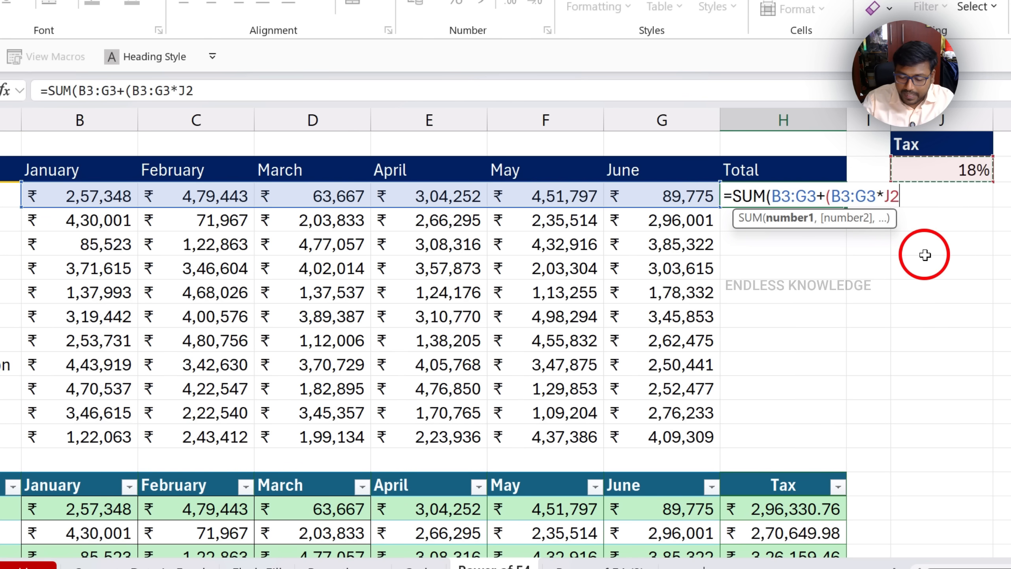
type(")")
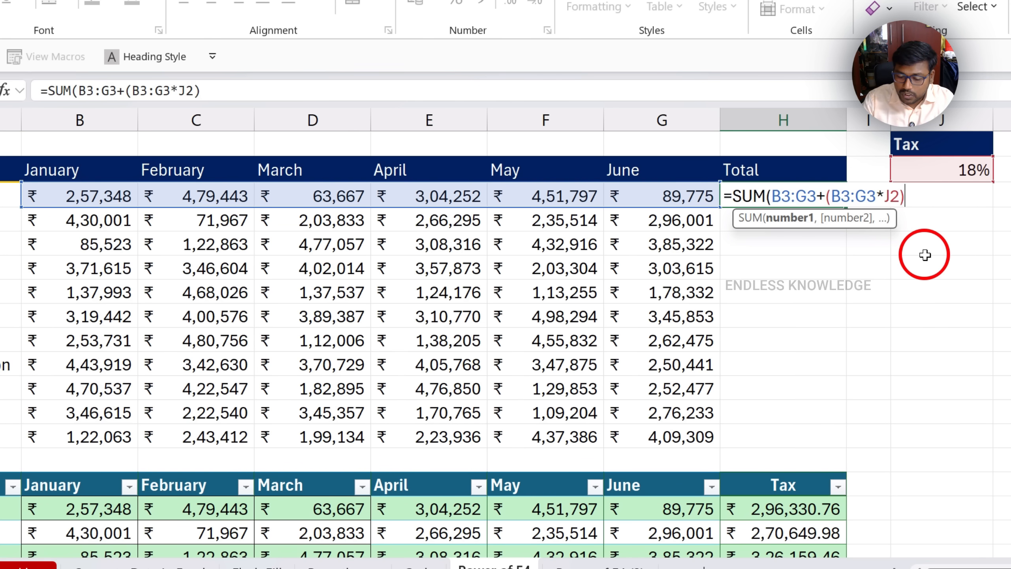
type(")")
key("Return")
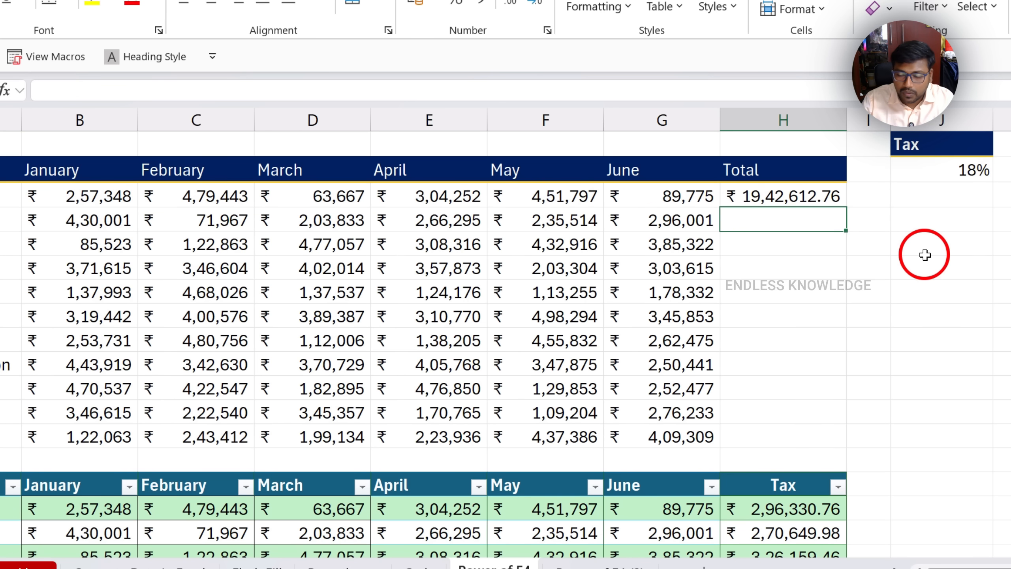
Fill the Total formula from H3 down through H13
left_click_drag(100, 195, 641, 205)
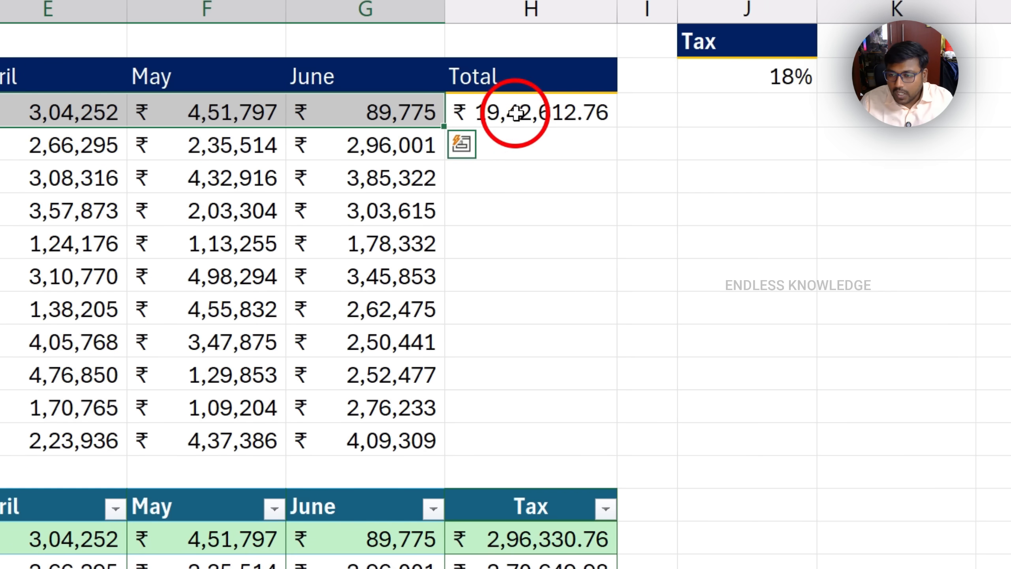
left_click(515, 113)
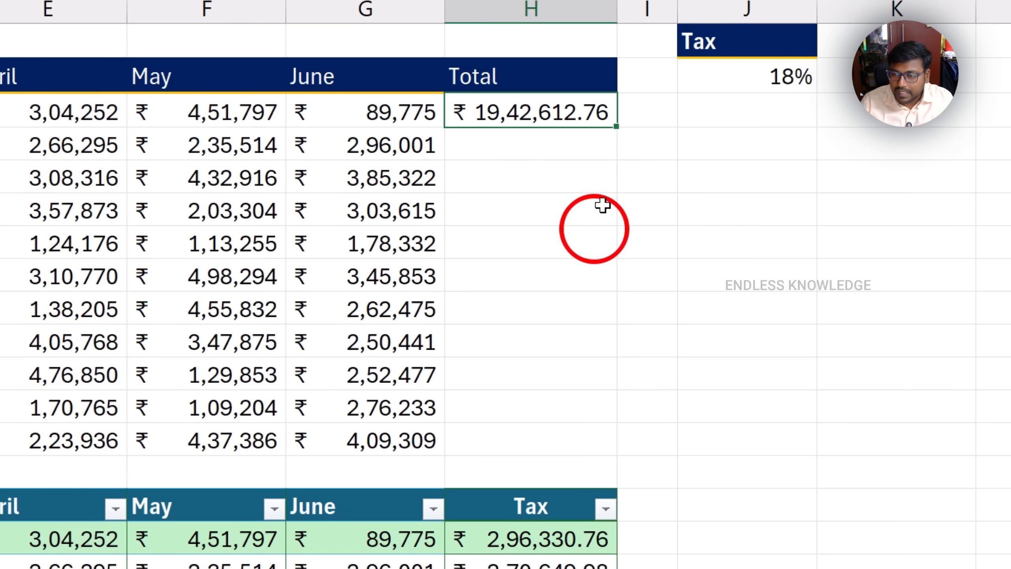
double_click(617, 130)
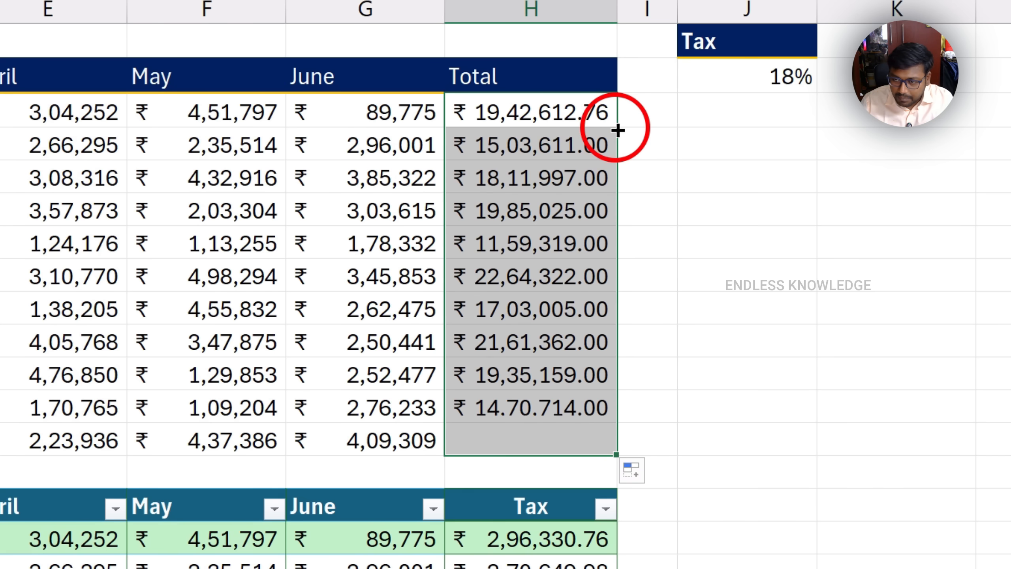
key("ctrl+z")
left_click_drag(580, 113, 544, 429)
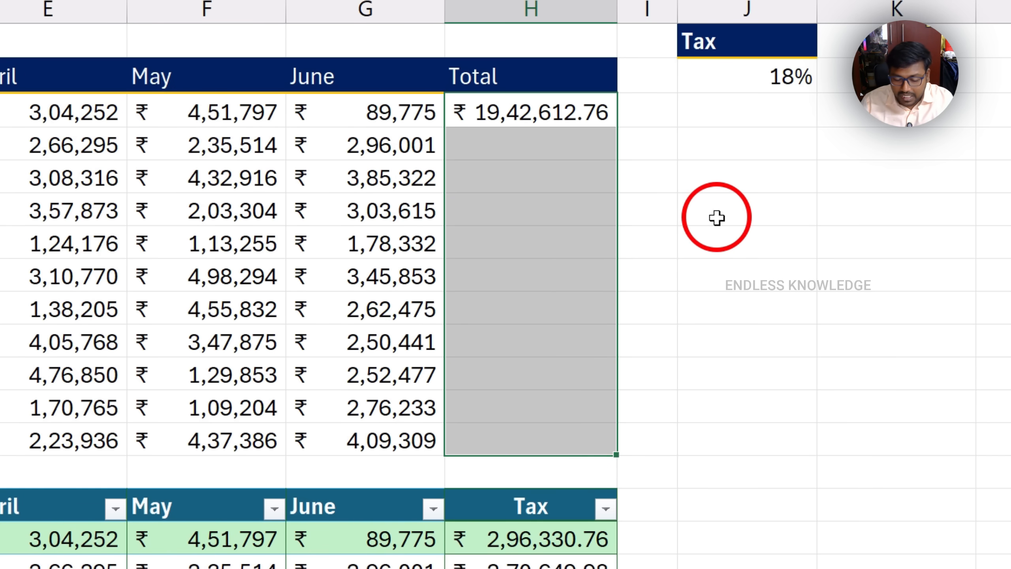
key("ctrl+e")
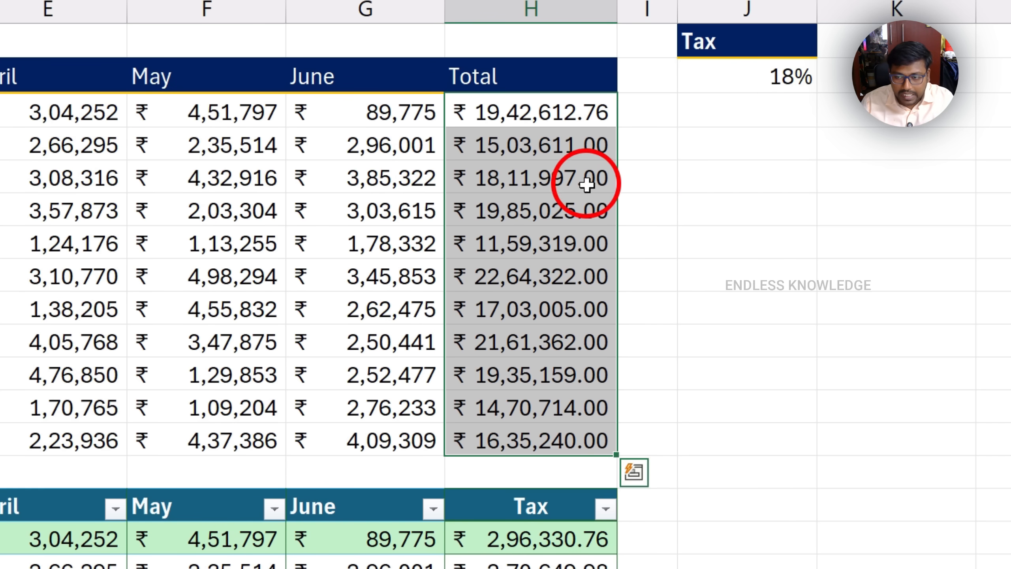
Inspect the Total formulas in H3 through H6 and compare the tax cell each one references
double_click(596, 148)
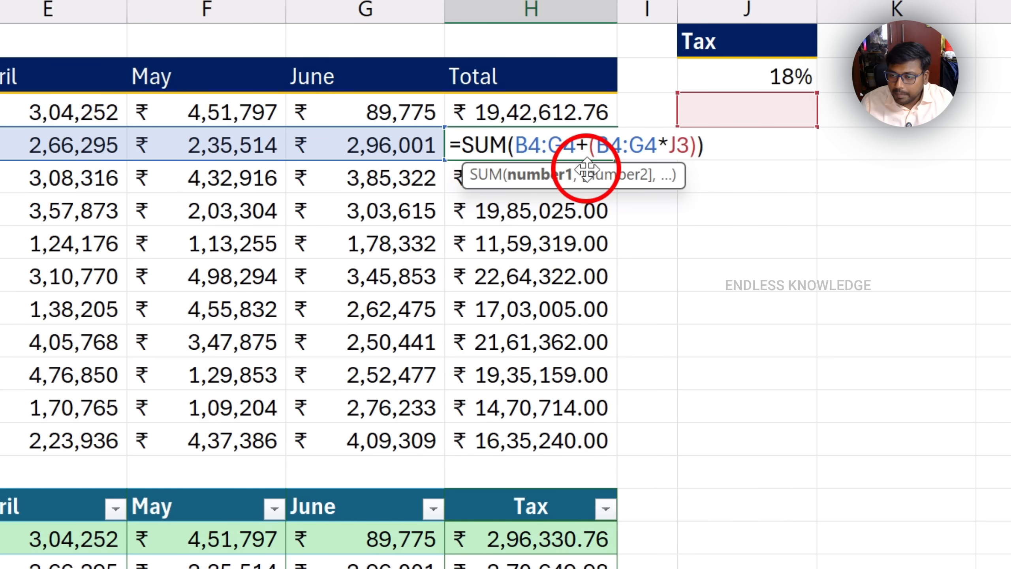
key("Return")
double_click(577, 187)
key("Escape")
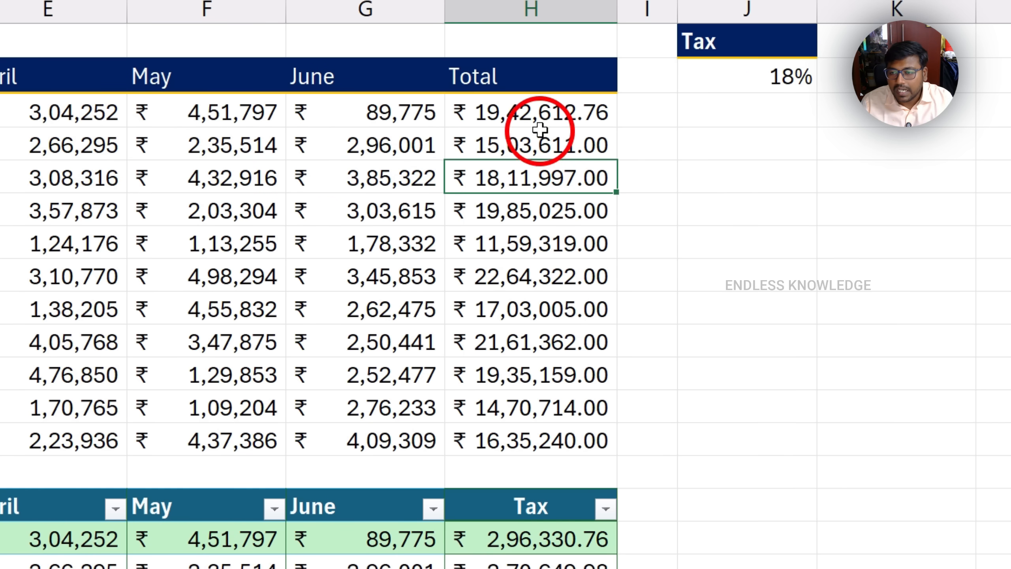
left_click(537, 108)
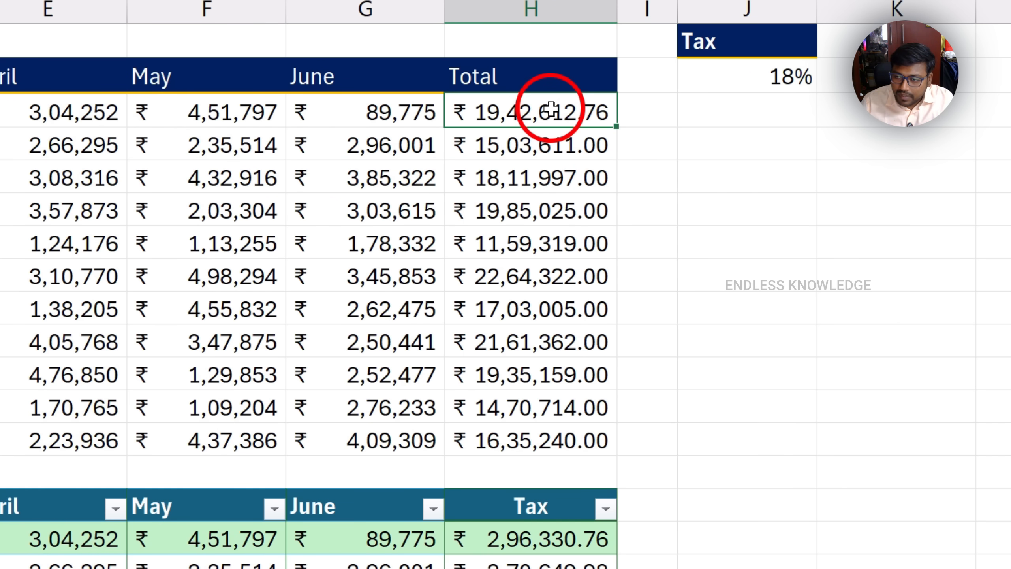
double_click(552, 109)
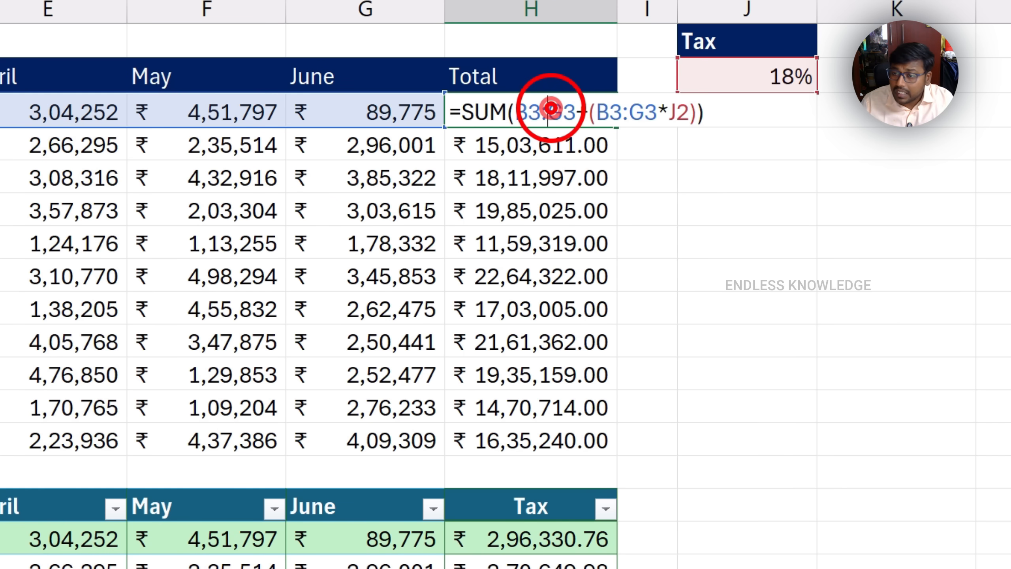
left_click(562, 131)
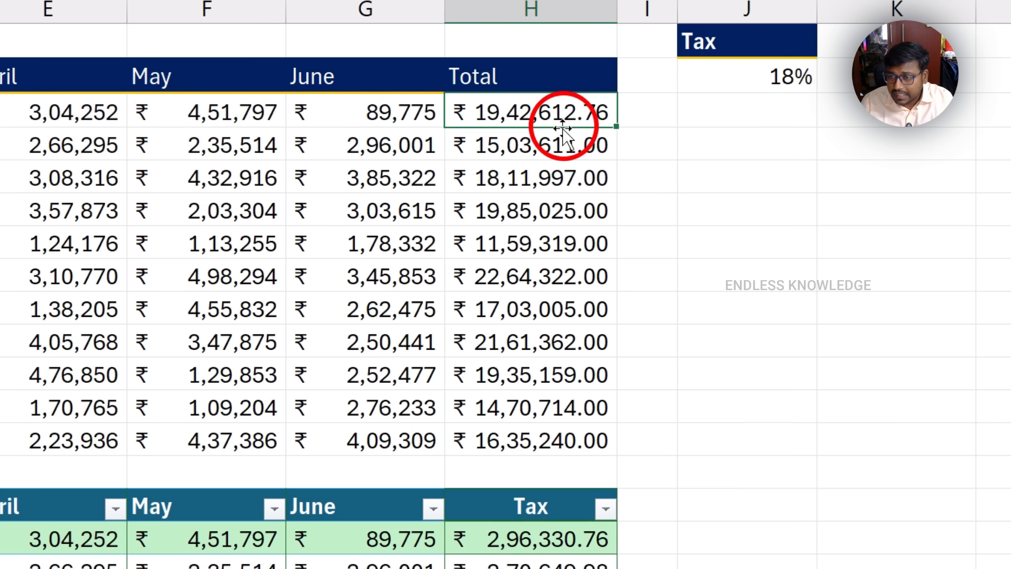
double_click(524, 181)
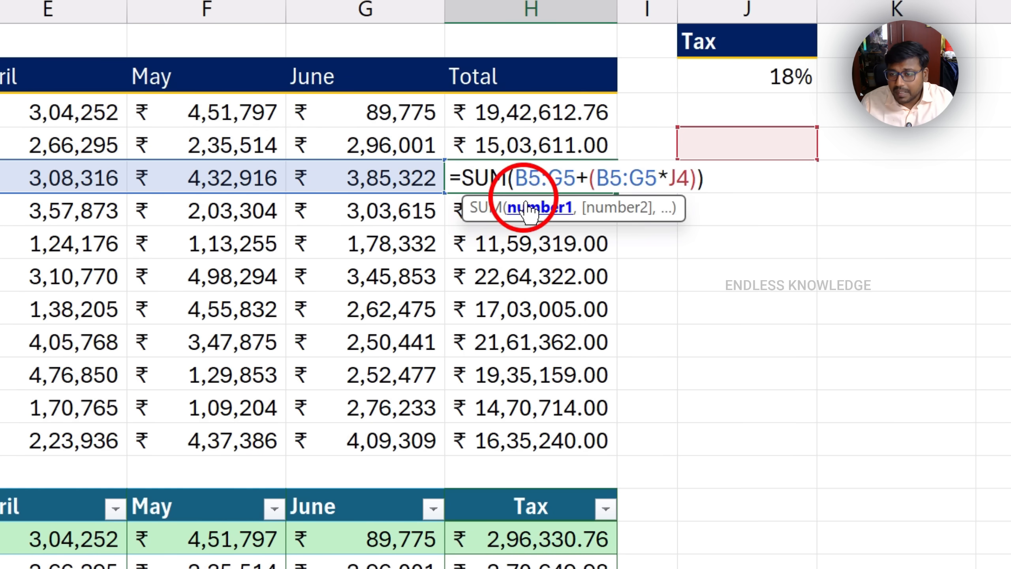
key("Escape")
double_click(542, 214)
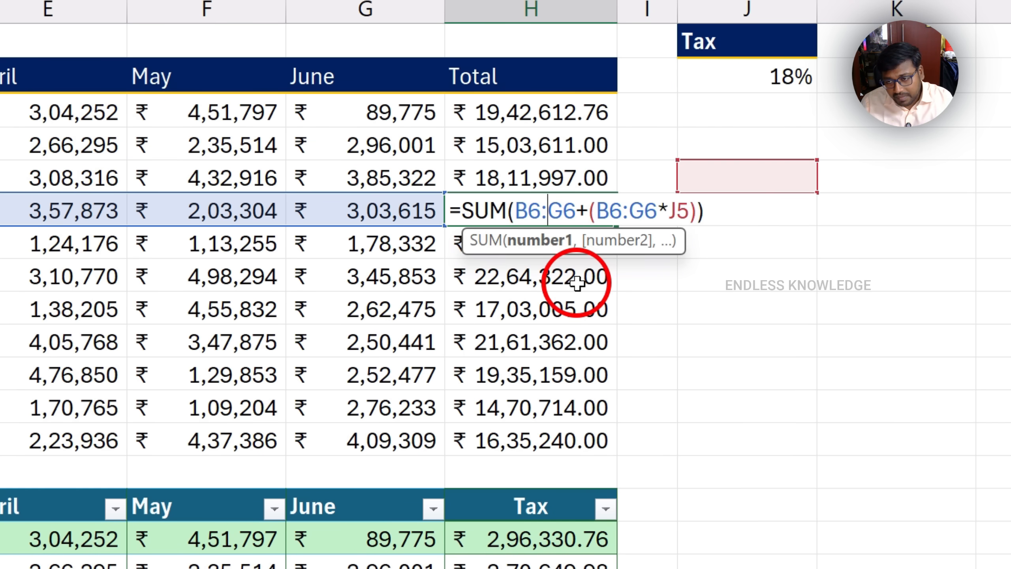
key("Escape")
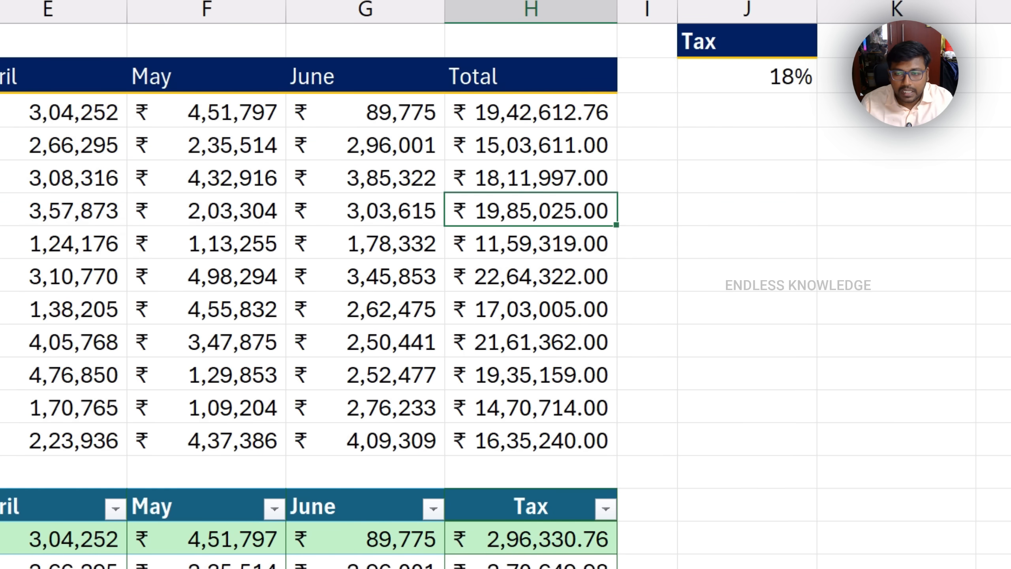
Recheck which sales range and tax cell the Total formulas in H4, H5 and H6 reference
left_click(593, 143)
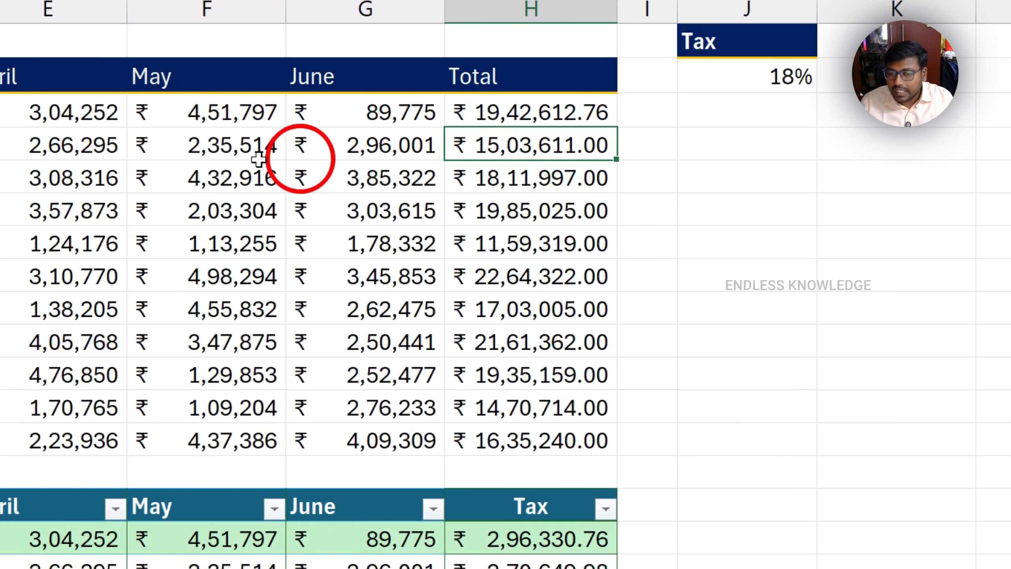
left_click(108, 145)
left_click(360, 146, "shift")
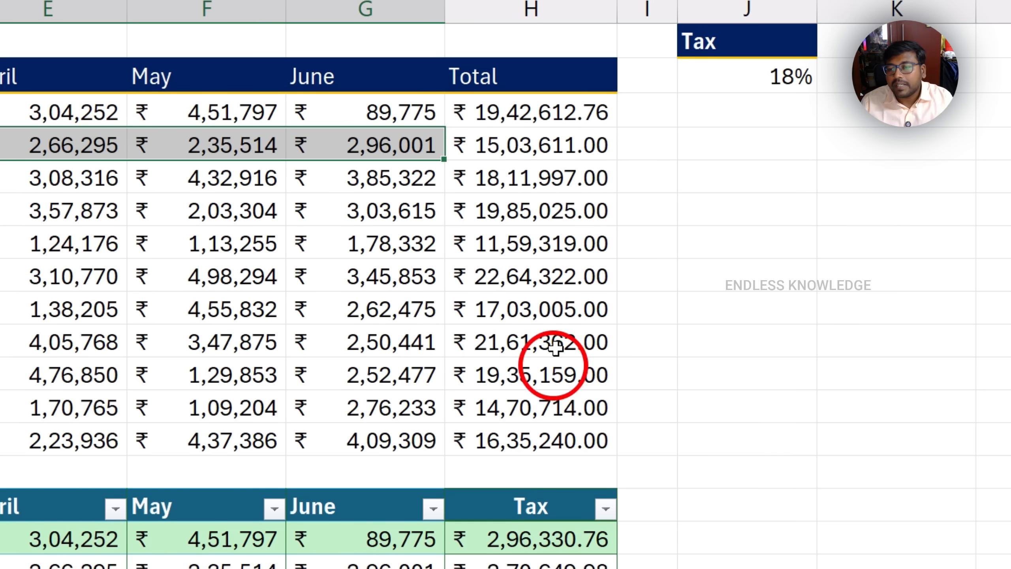
left_click(537, 154)
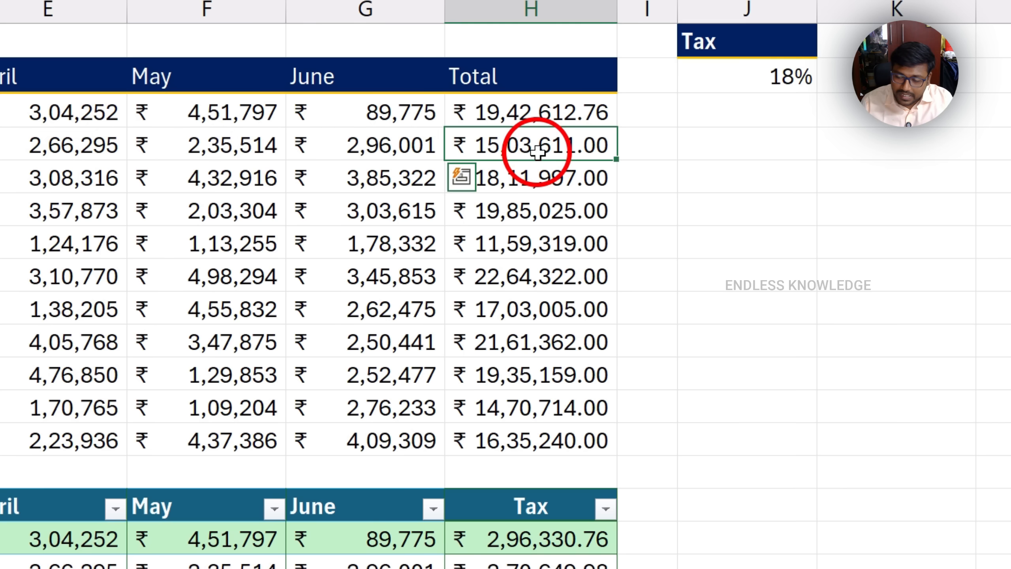
double_click(545, 148)
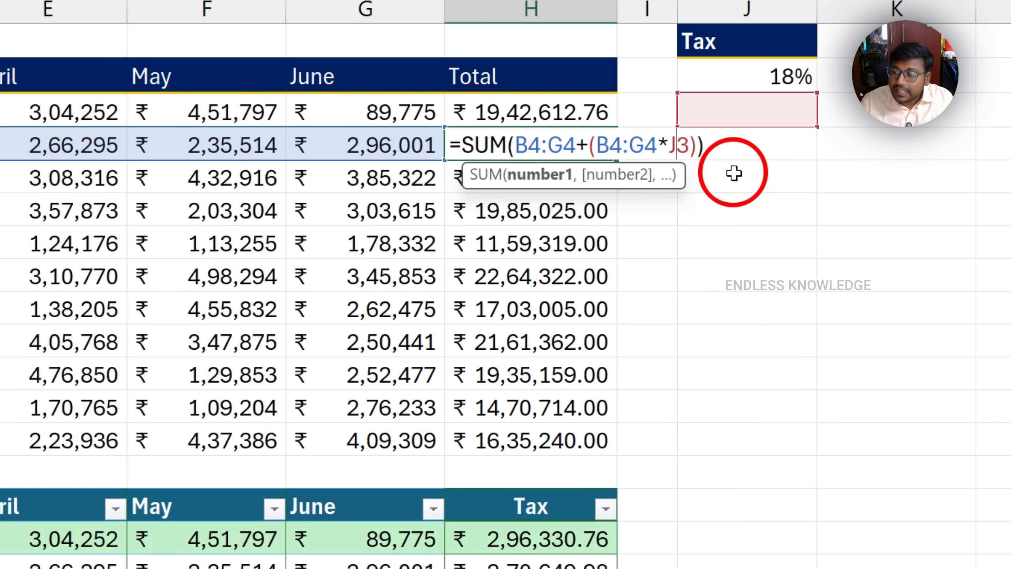
key("Escape")
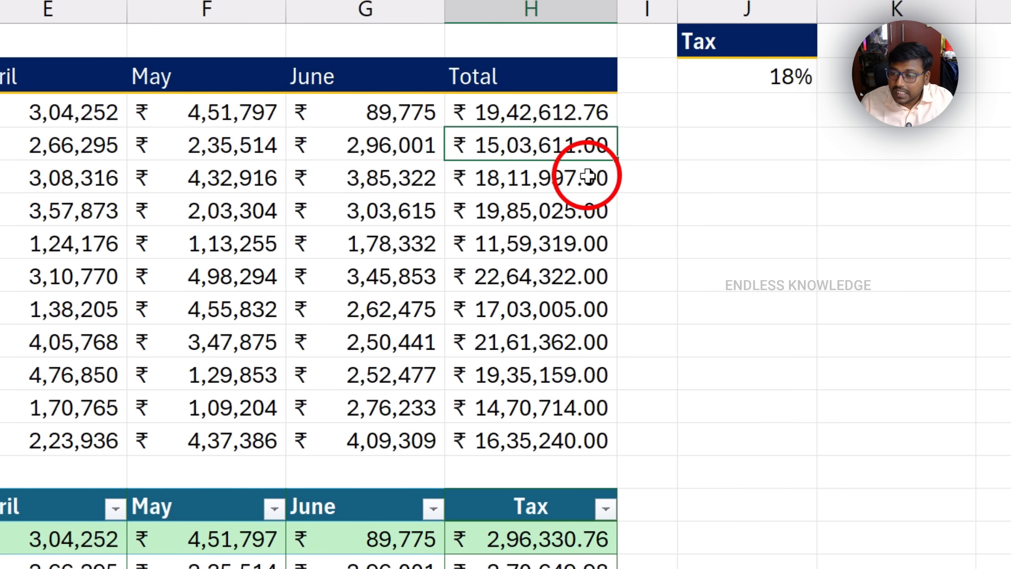
double_click(589, 176)
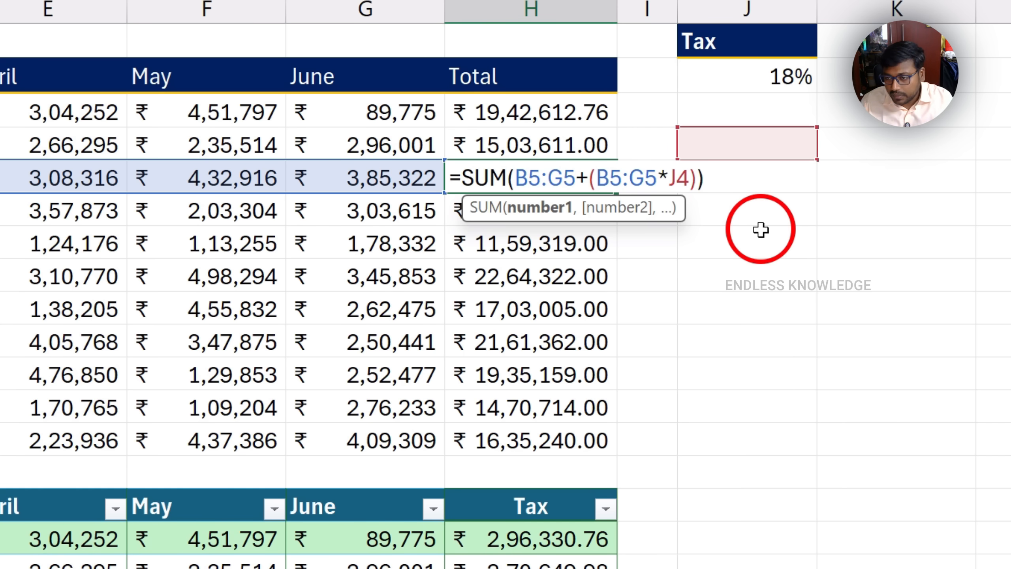
key("Escape")
double_click(553, 204)
key("Escape")
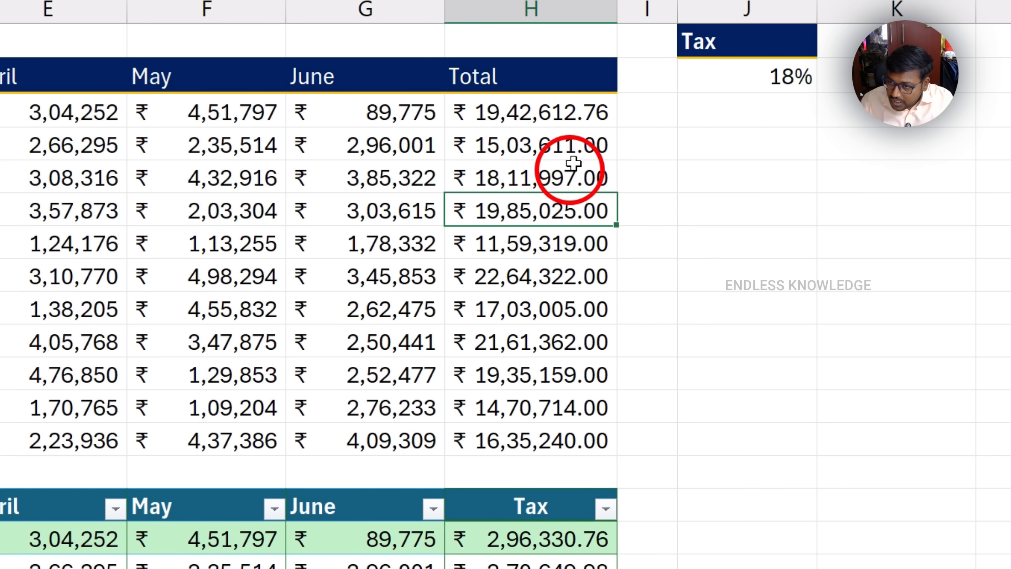
Cycle the tax reference in H3's formula through its absolute and mixed forms, and commit it as the absolute reference $J$2
double_click(582, 104)
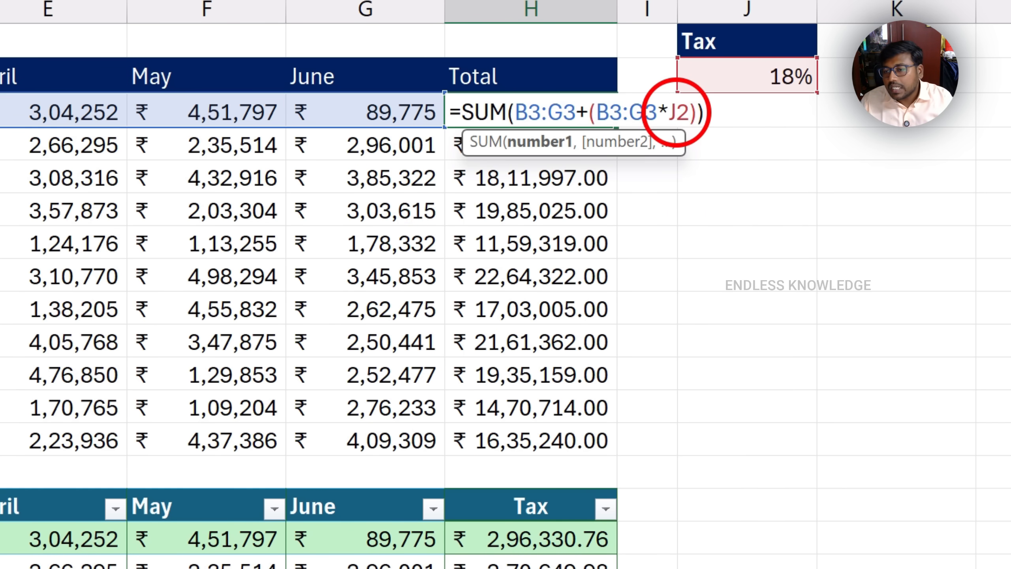
double_click(678, 113)
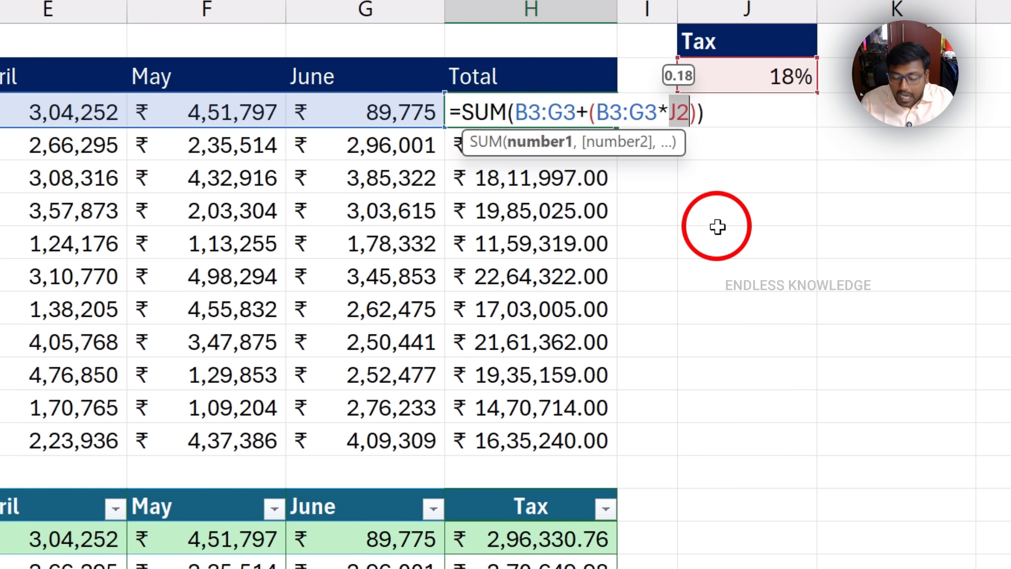
key("F4")
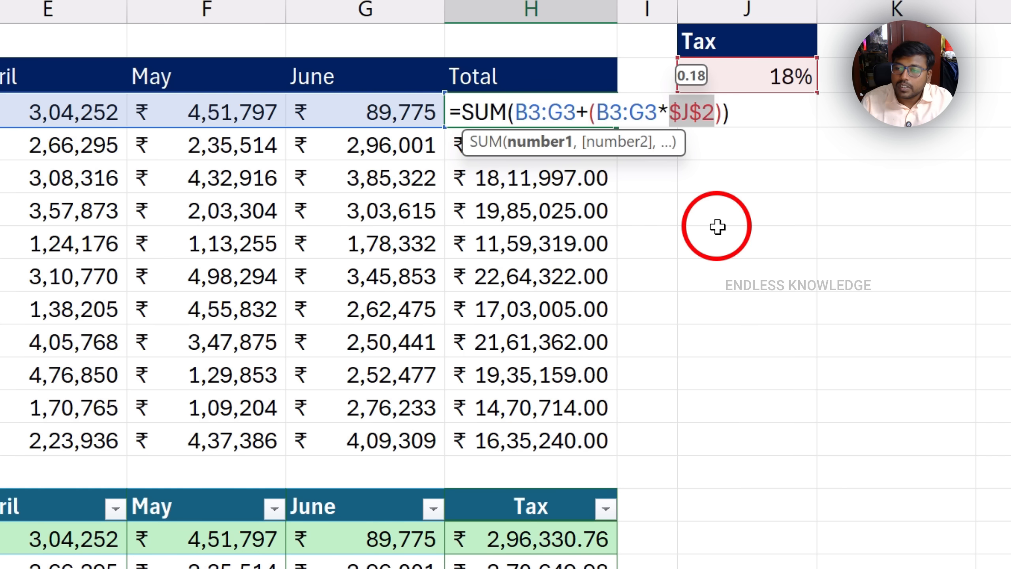
key("F4")
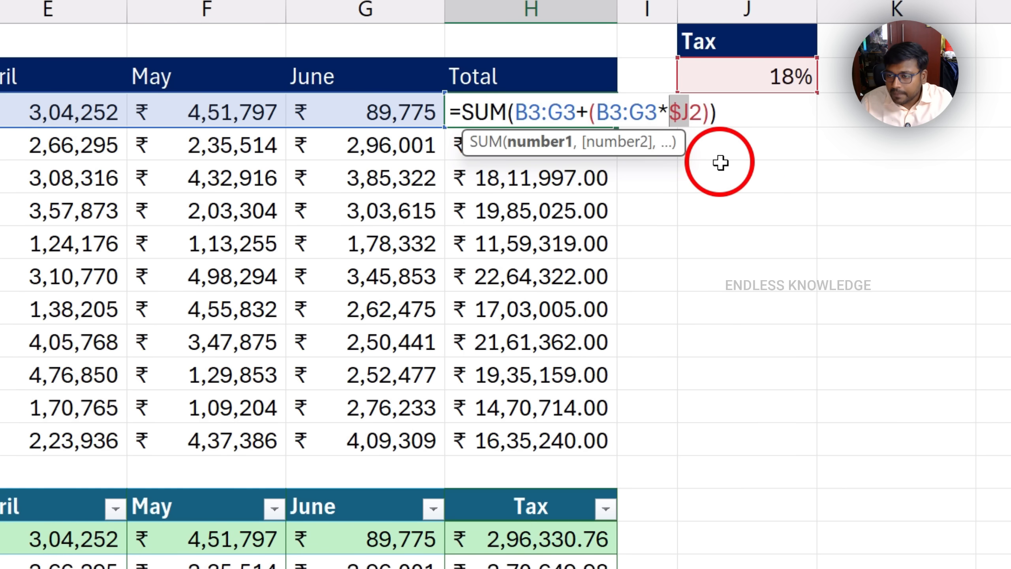
key("F4")
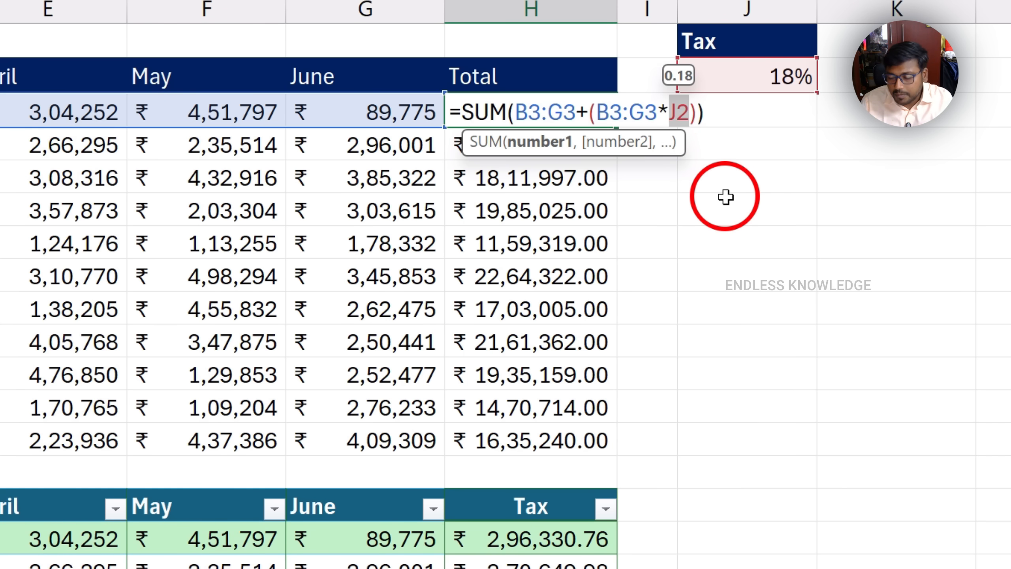
key("F4")
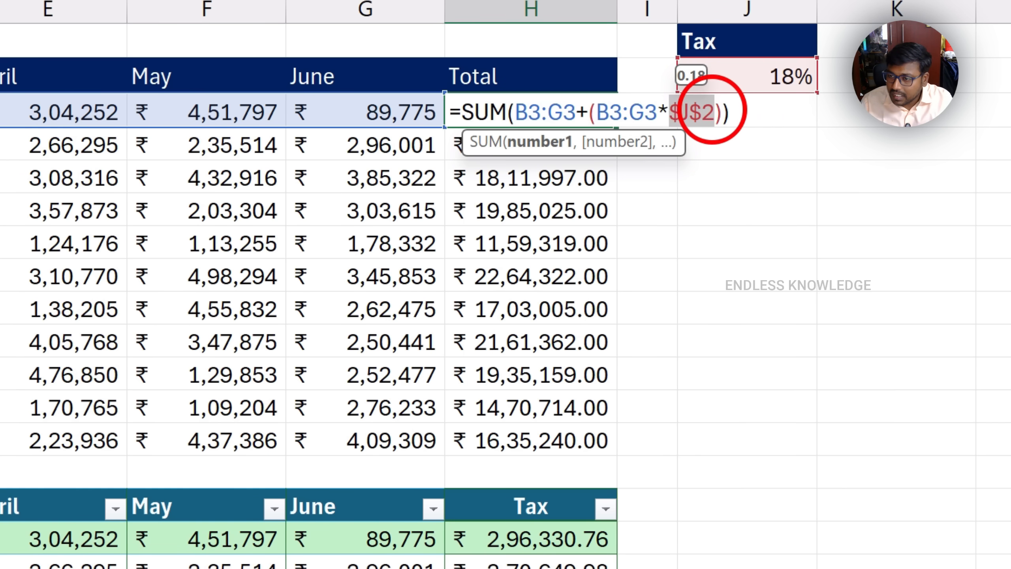
left_click(714, 111)
key("F4")
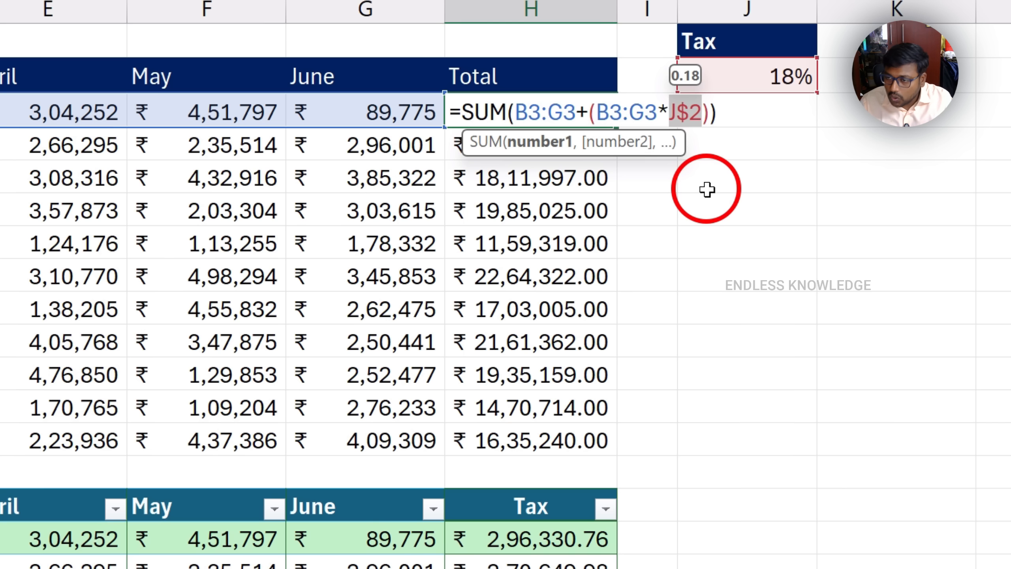
key("F4")
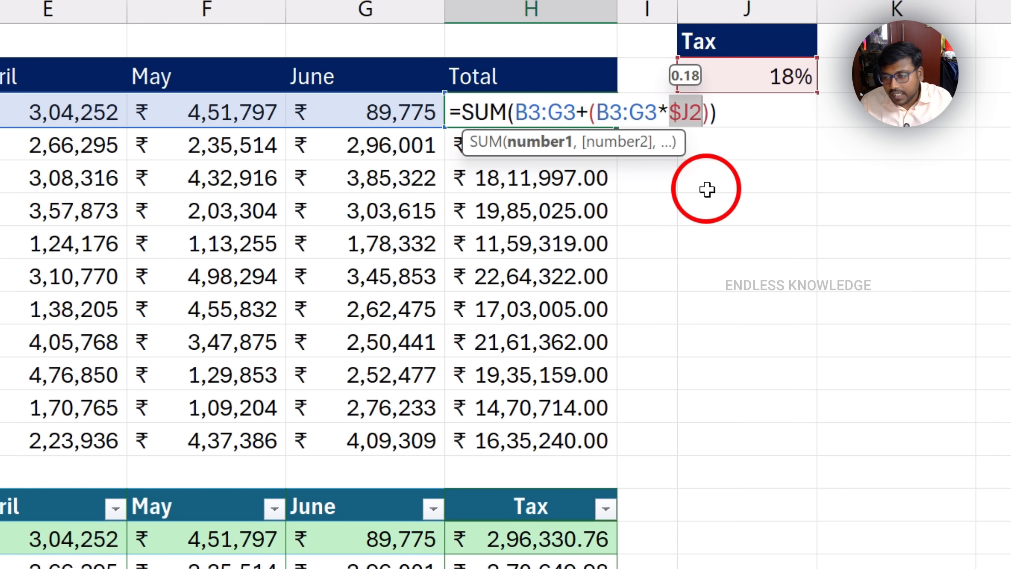
key("F4")
key("F4")
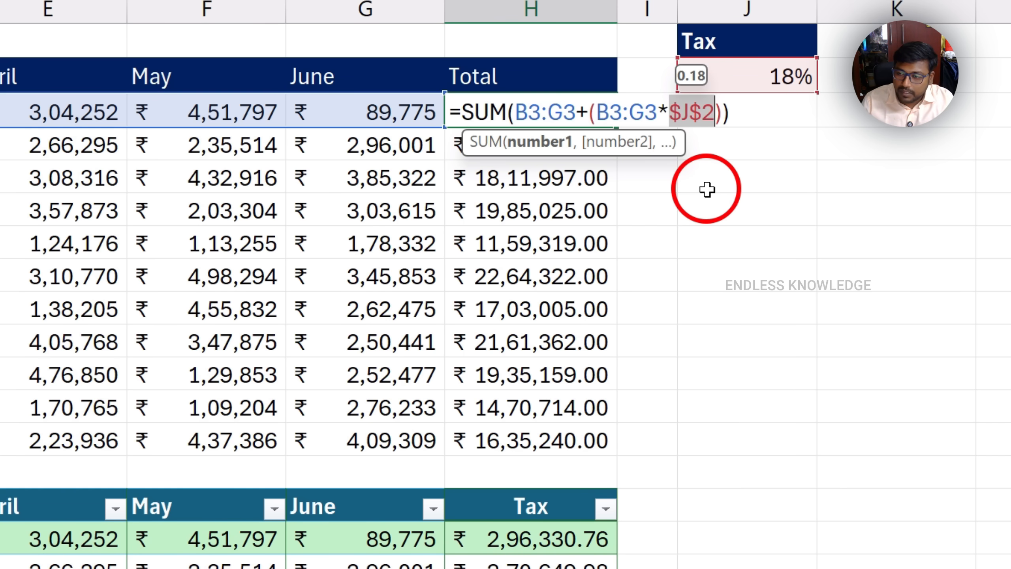
key("Return")
Fill the H3 formula with the locked $J$2 tax reference down the Total column through H13
double_click(576, 111)
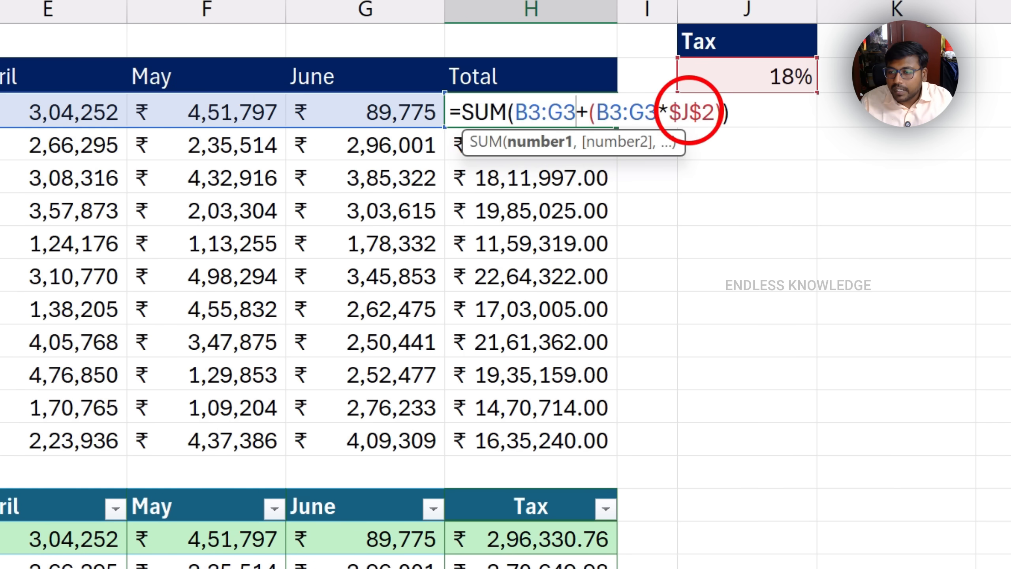
key("ctrl+Return")
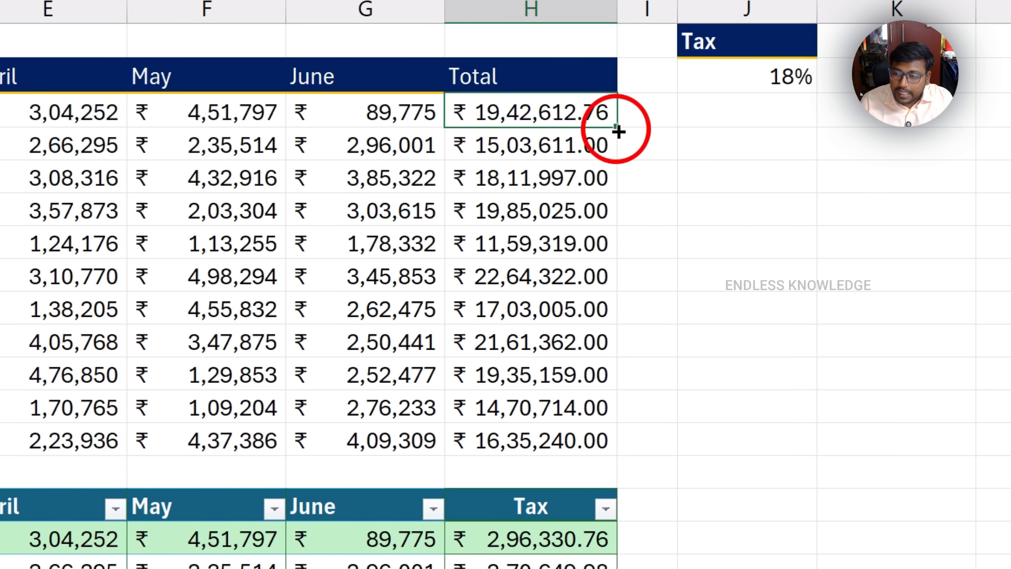
double_click(617, 131)
Review the refilled Total formulas in H4, H5 and H7 to check that each uses the locked tax cell
double_click(577, 147)
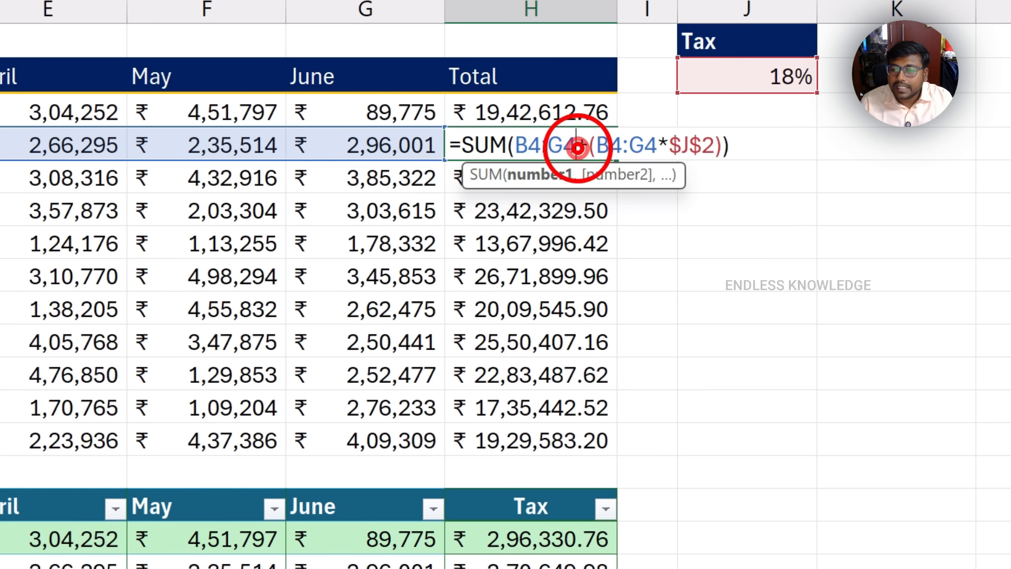
left_click(557, 186)
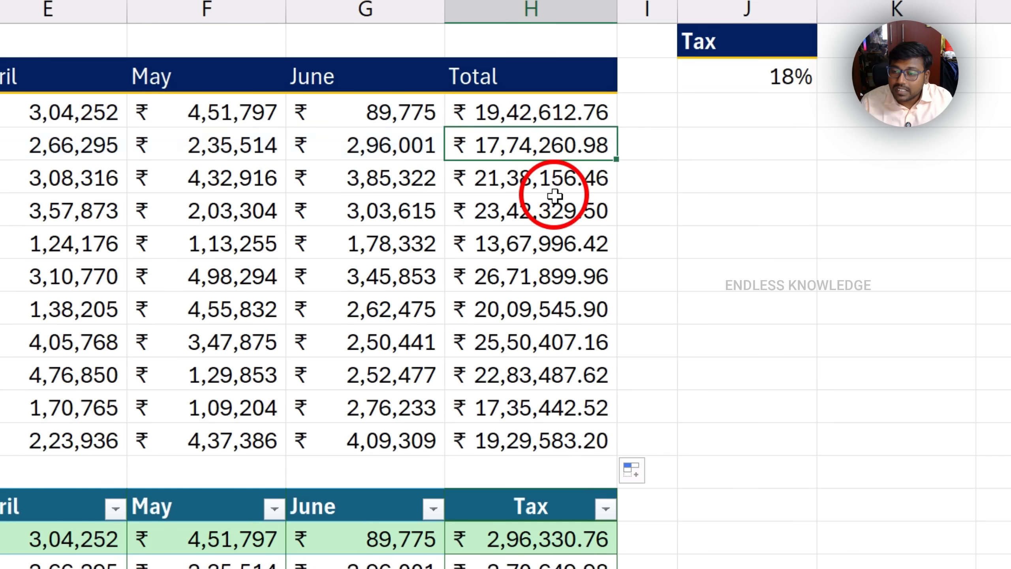
double_click(569, 184)
left_click(575, 214)
key("ctrl+Down")
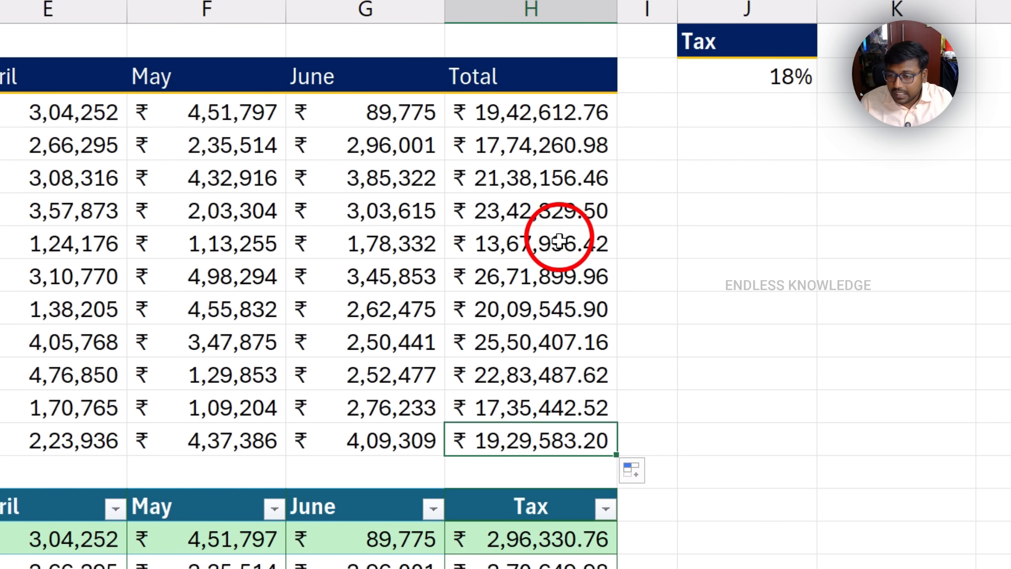
double_click(559, 241)
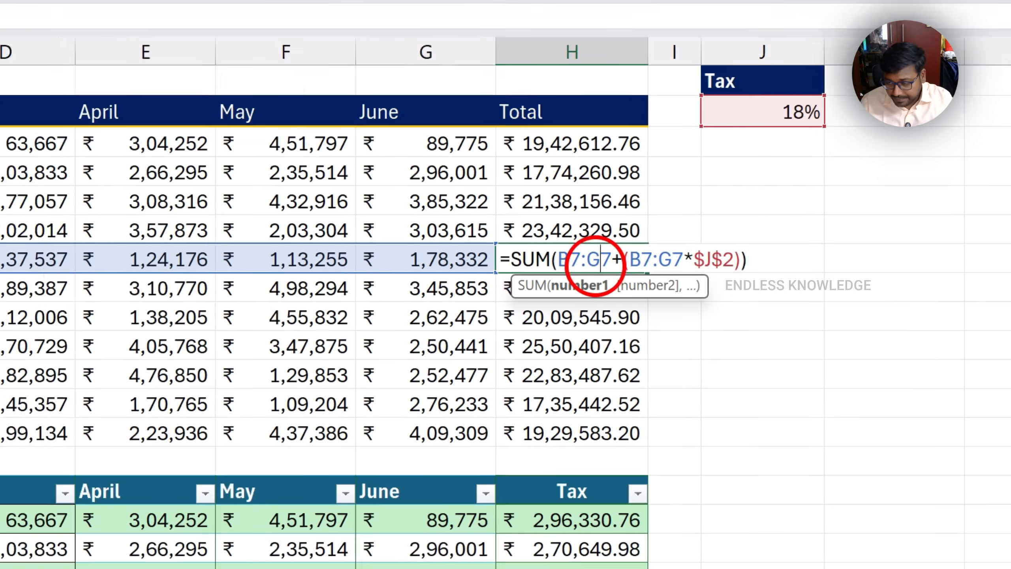
key("Escape")
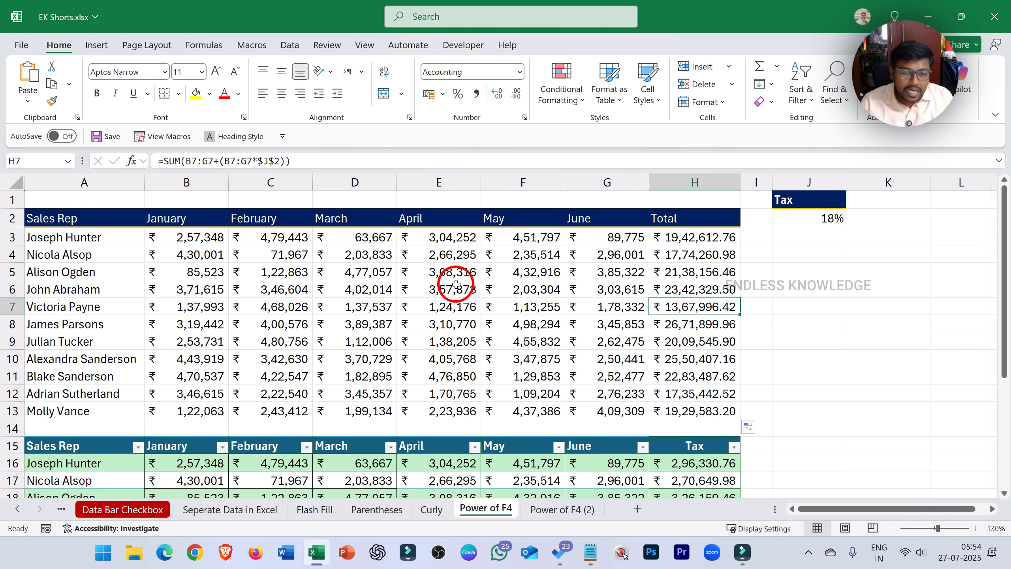
Insert a blank column before each of the March, May and June columns
left_click(362, 275)
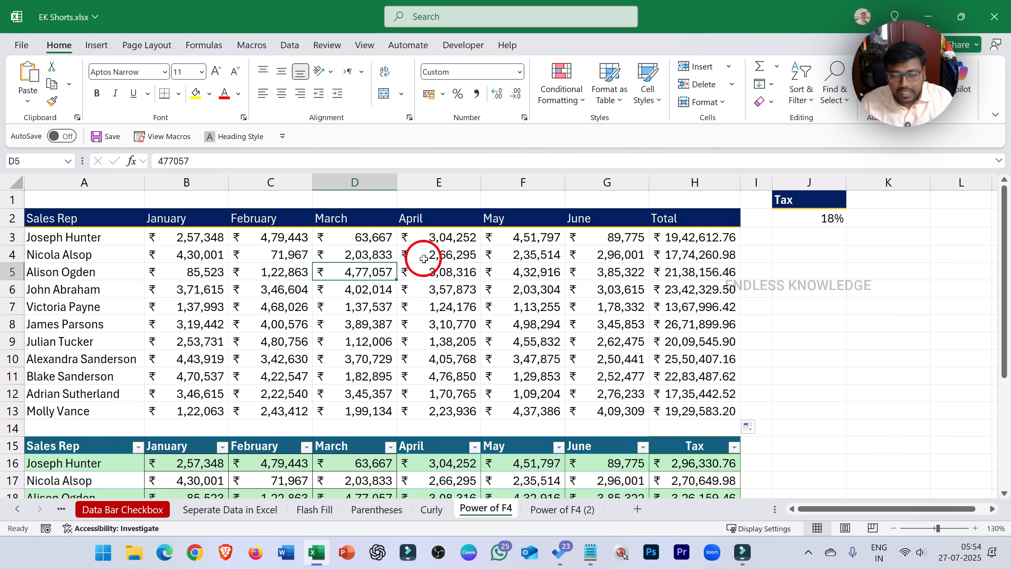
left_click(366, 183)
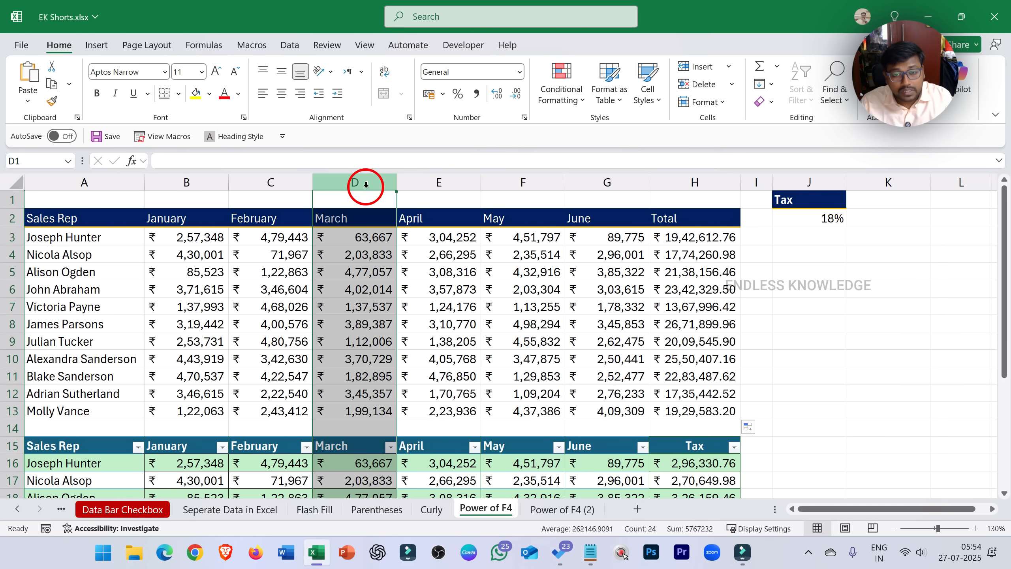
key("F4")
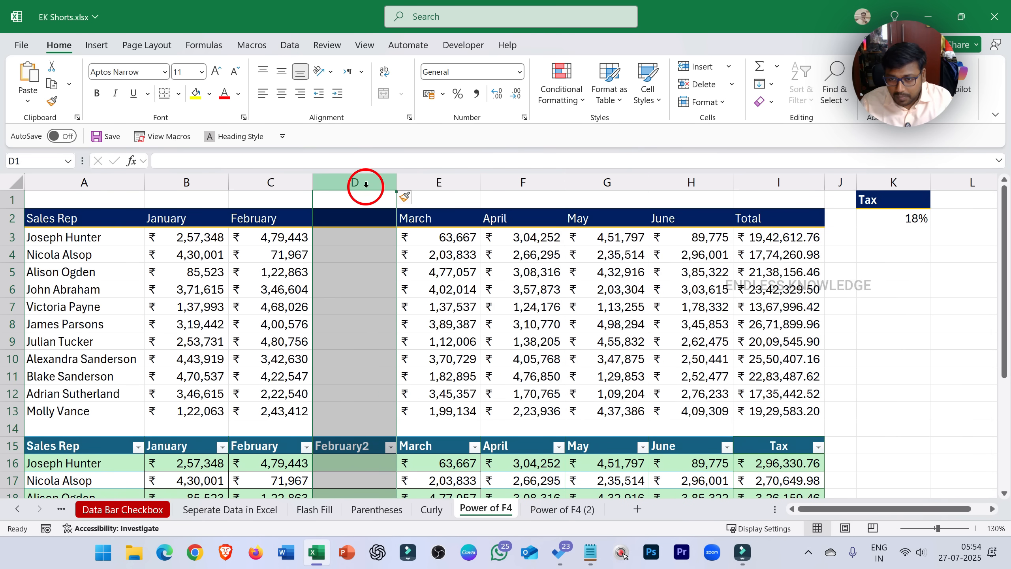
left_click(519, 253)
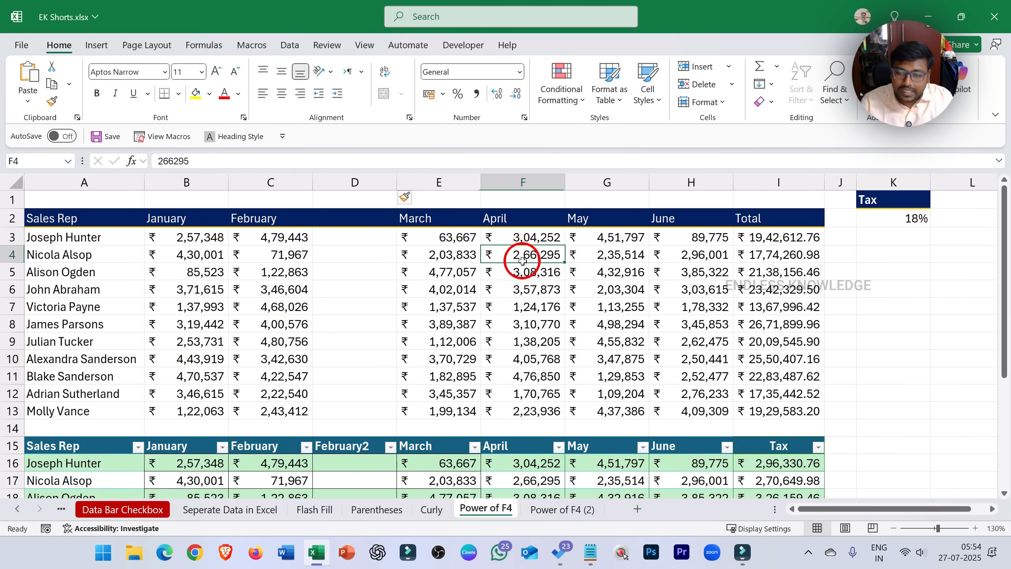
left_click(619, 182)
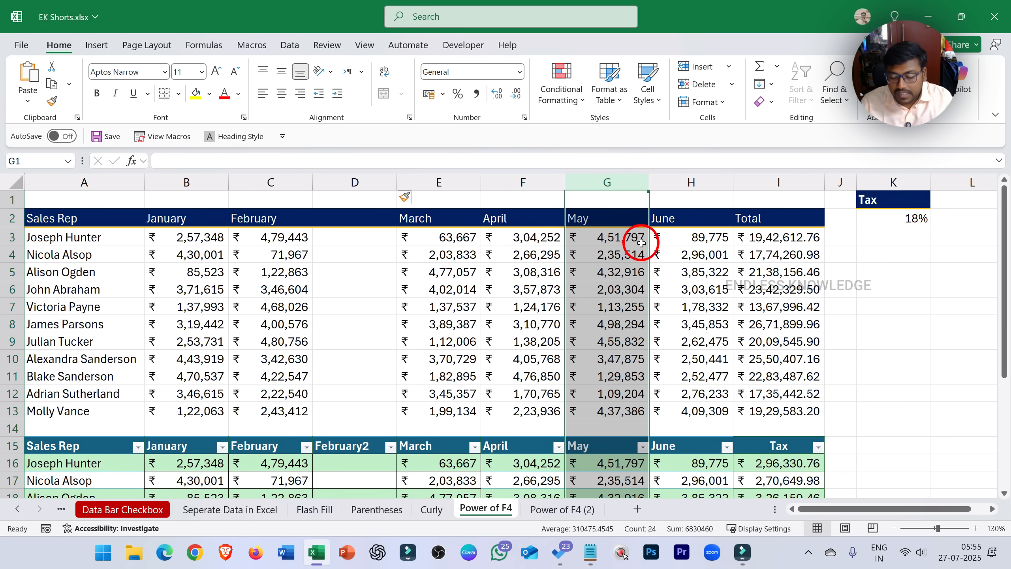
key("F4")
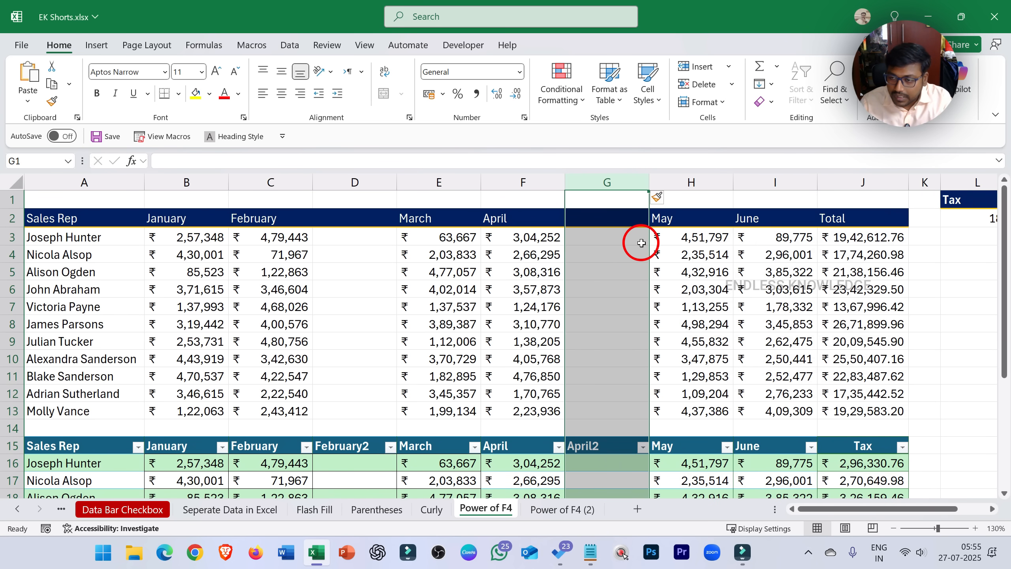
left_click(792, 183)
key("F4")
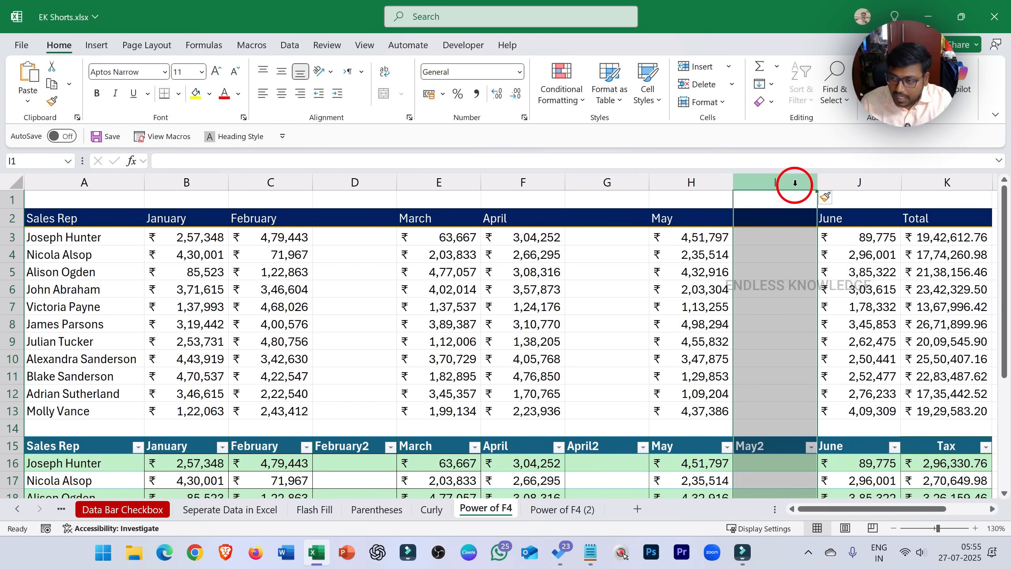
Undo the three blank column insertions
key("ctrl+z")
key("ctrl+z")
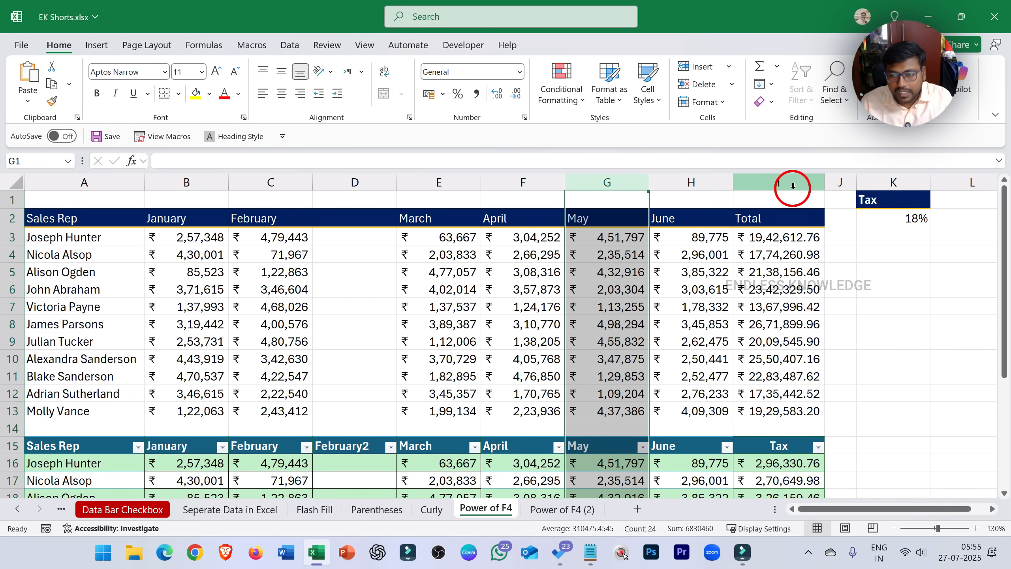
key("ctrl+z")
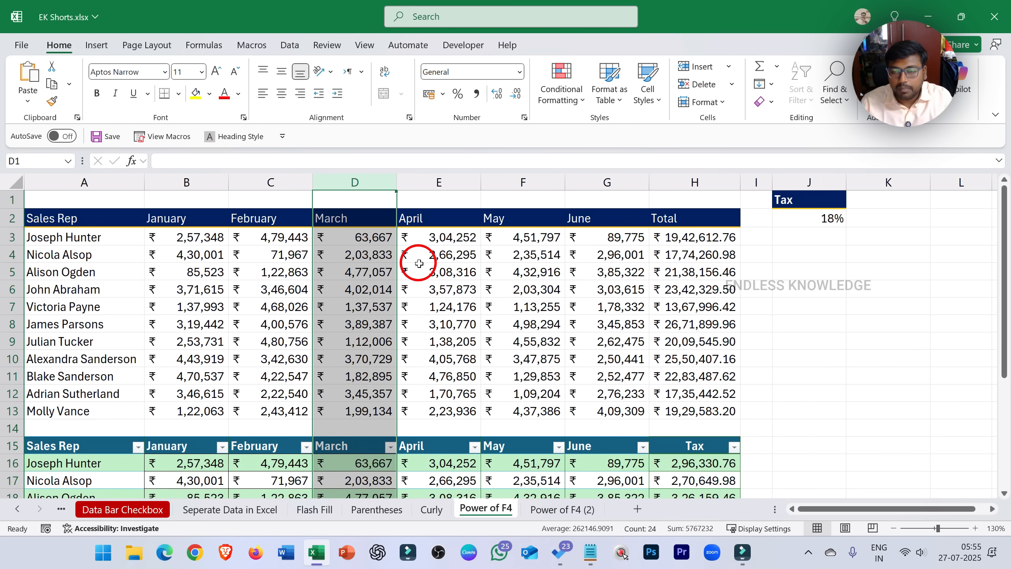
Apply the Accent1 cell style to the March to May sales figures in D4:F5
left_click_drag(354, 256, 559, 269)
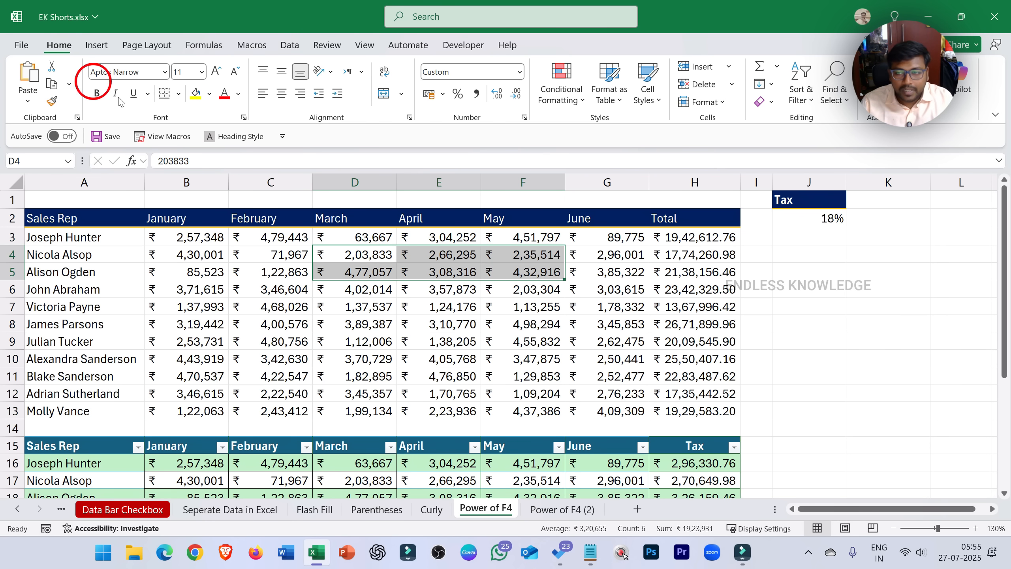
left_click(648, 100)
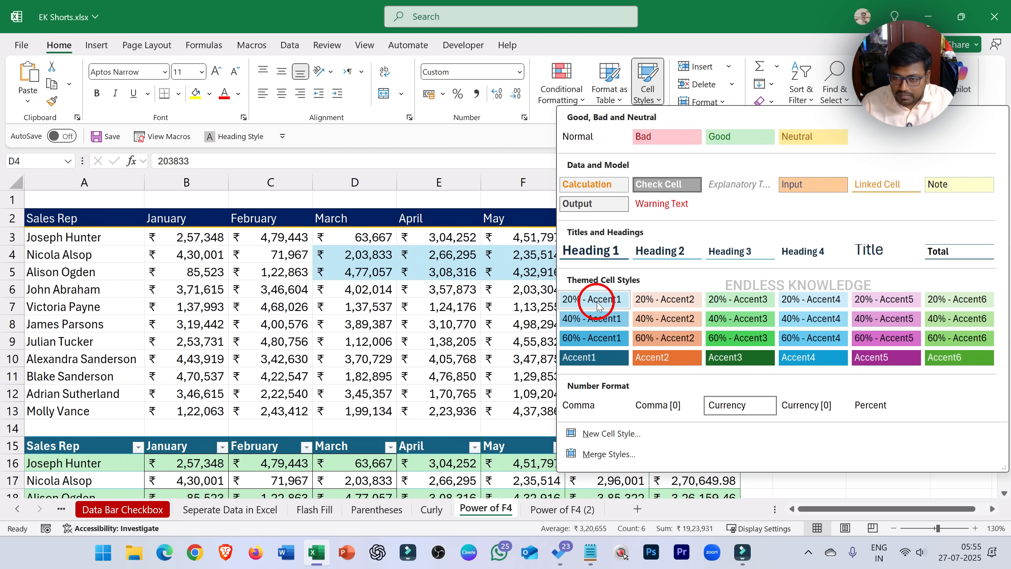
left_click(592, 357)
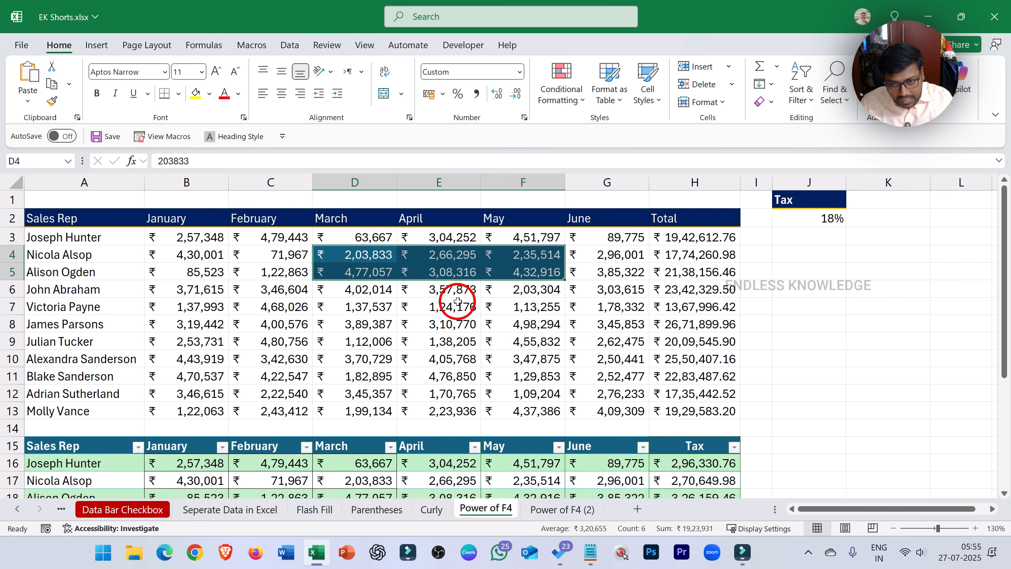
Repeat the Accent1 cell style on the April to Total figures in E9:H11
left_click_drag(458, 341, 683, 374)
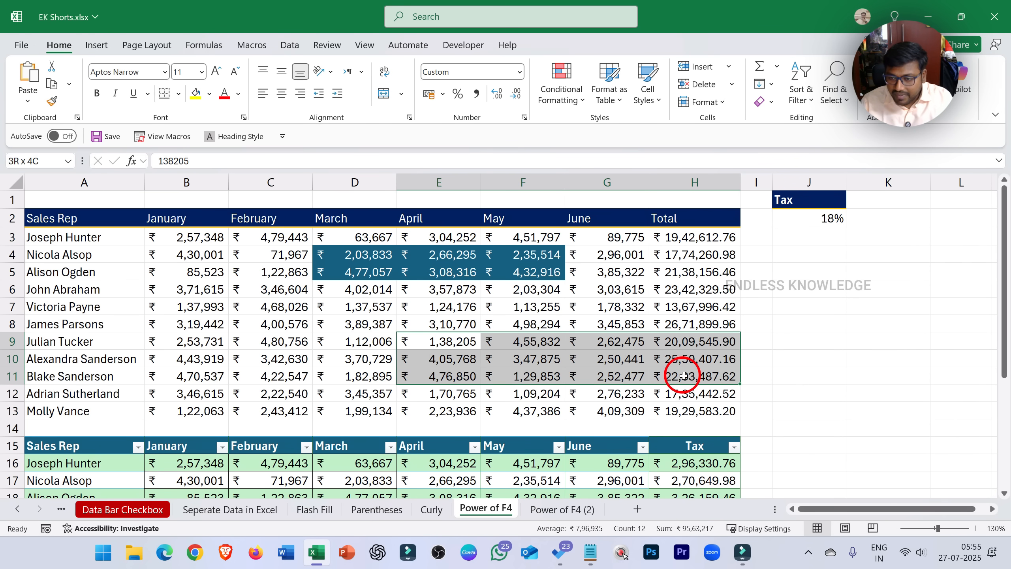
key("F4")
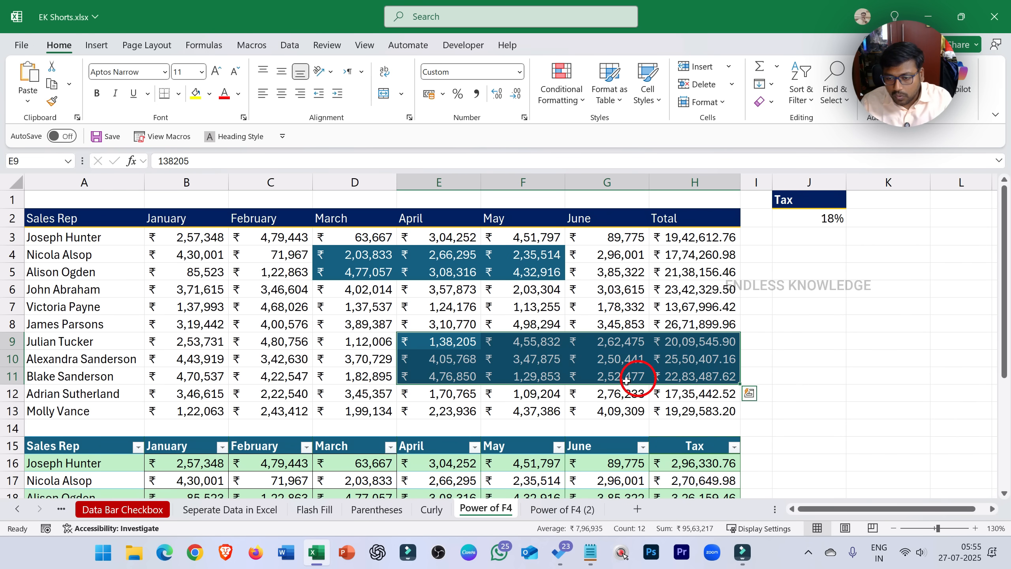
left_click(615, 392)
Undo the cell styling on D4:F5 and E9:H11, and switch to the Power of F4 (2) sheet
left_click(436, 514)
left_click_drag(506, 314, 506, 389)
left_click(547, 509)
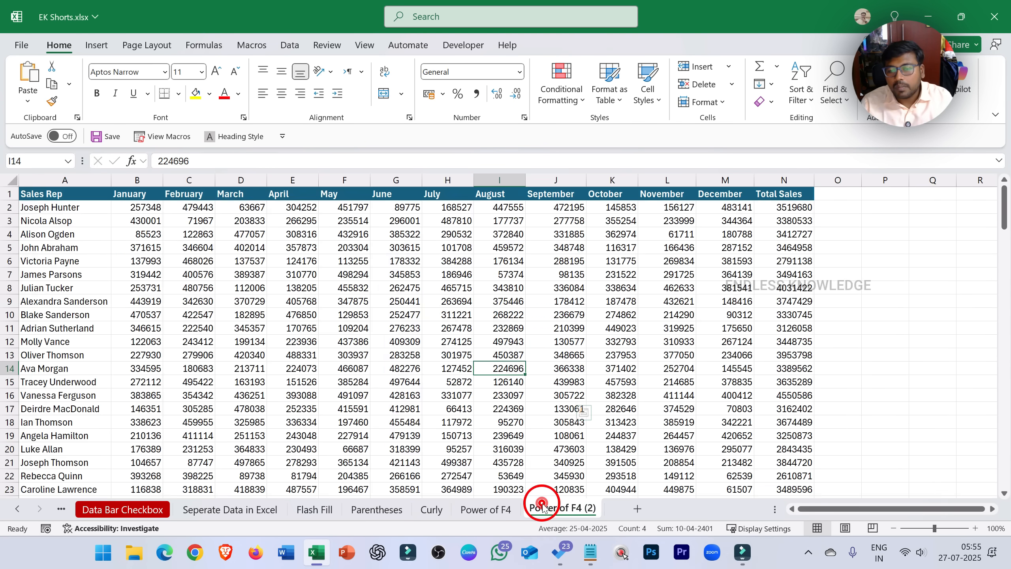
left_click(475, 509)
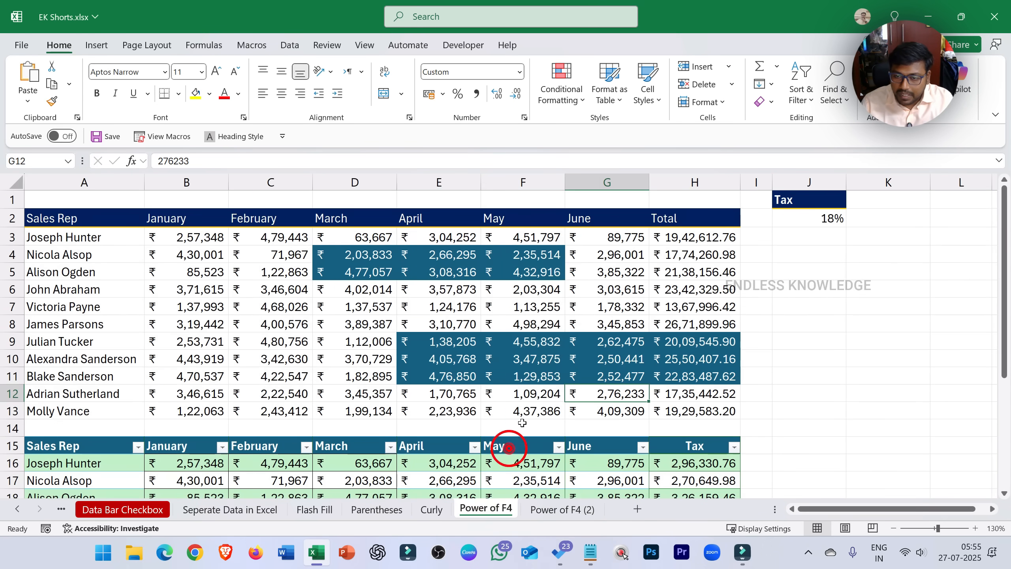
left_click(574, 307)
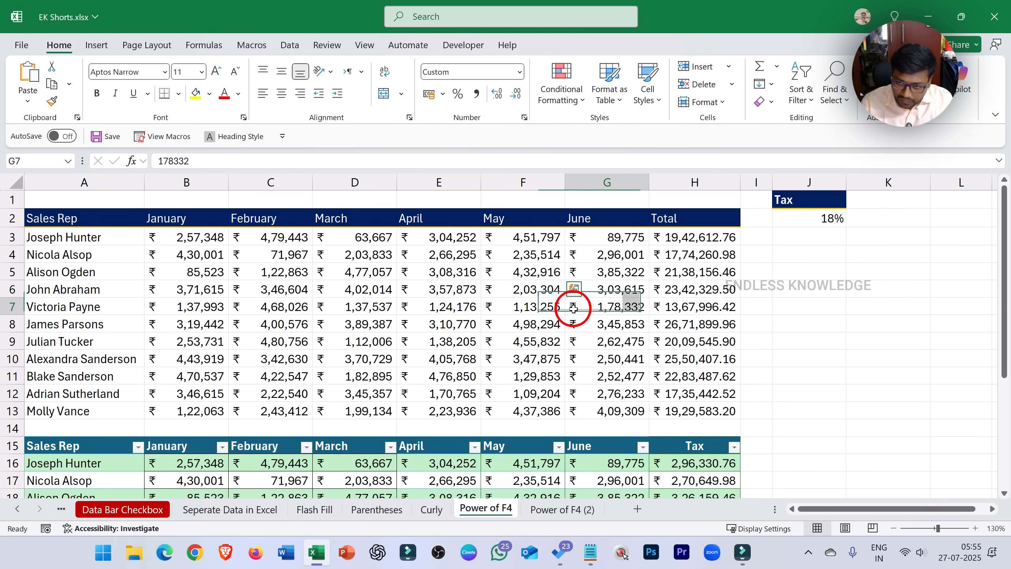
left_click(573, 307)
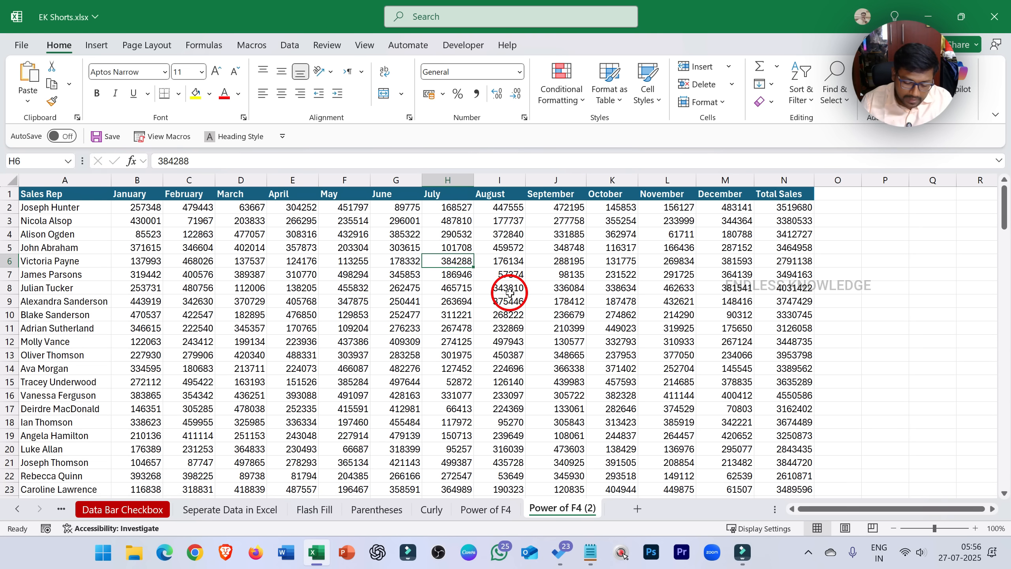
Open Find with the wildcard pattern 1*5 set to match entire cell contents, and examine the pattern's wildcard
key("ctrl+f")
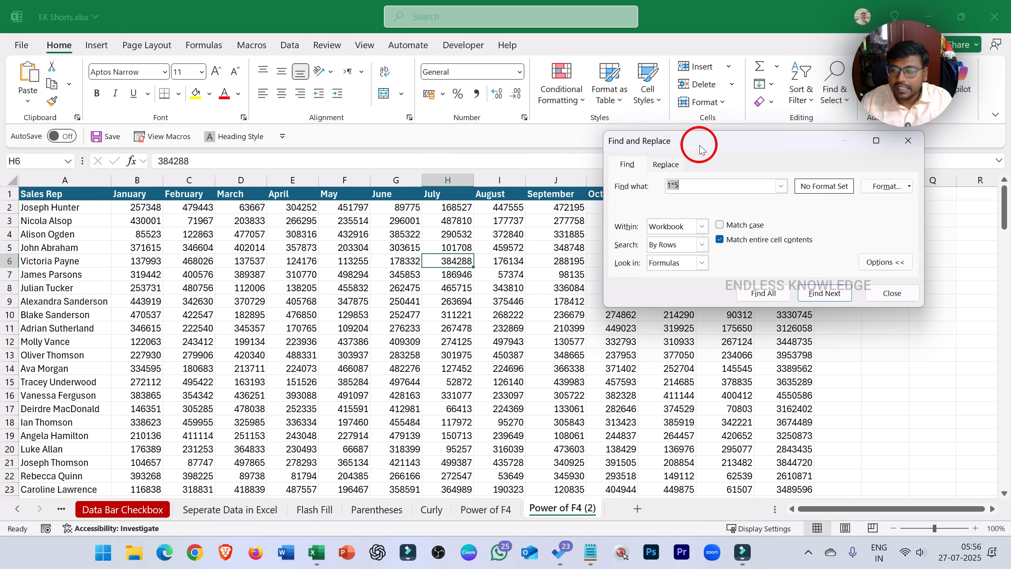
left_click_drag(683, 136, 592, 234)
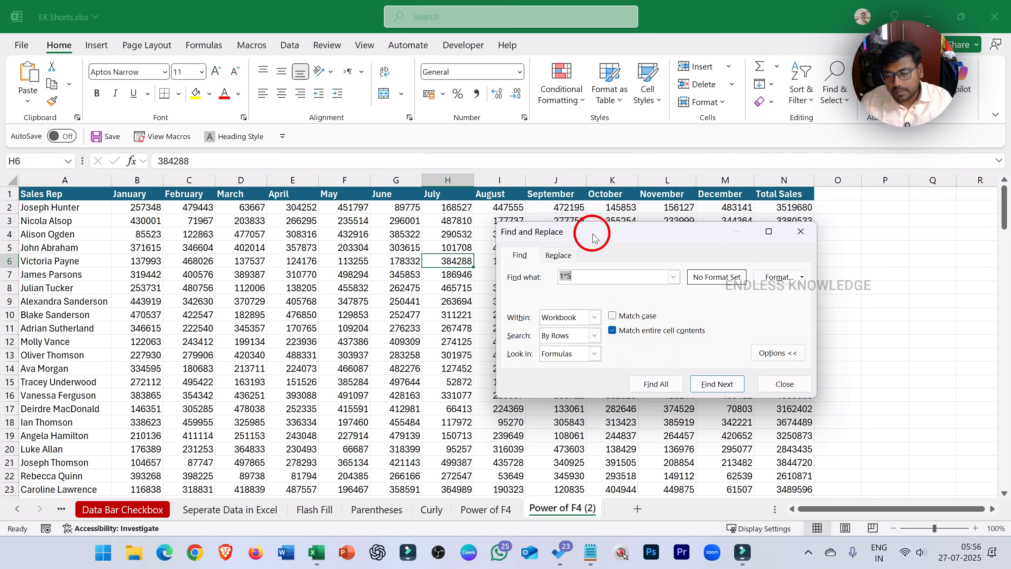
left_click(580, 277)
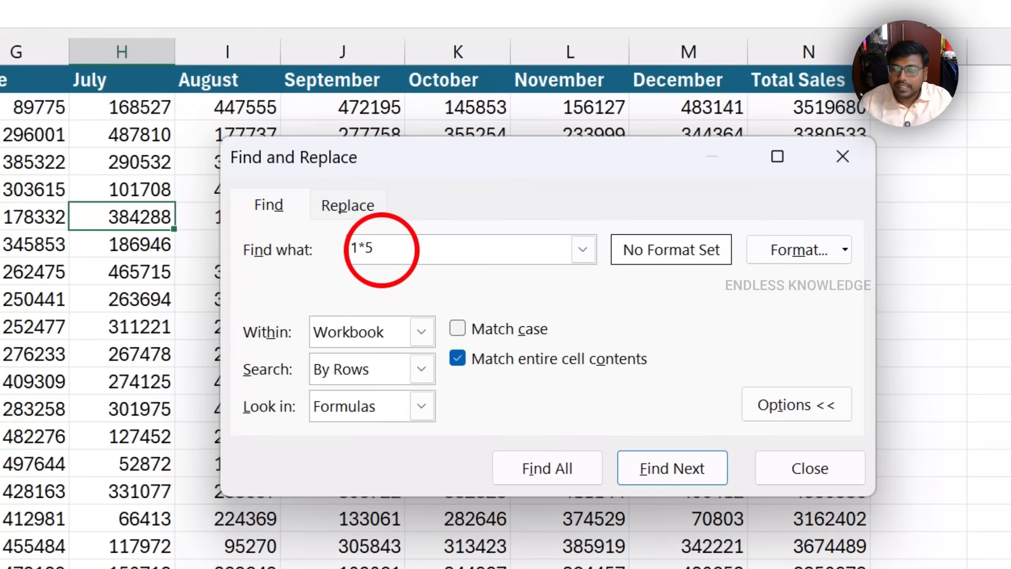
left_click_drag(398, 249, 391, 271)
left_click(410, 282)
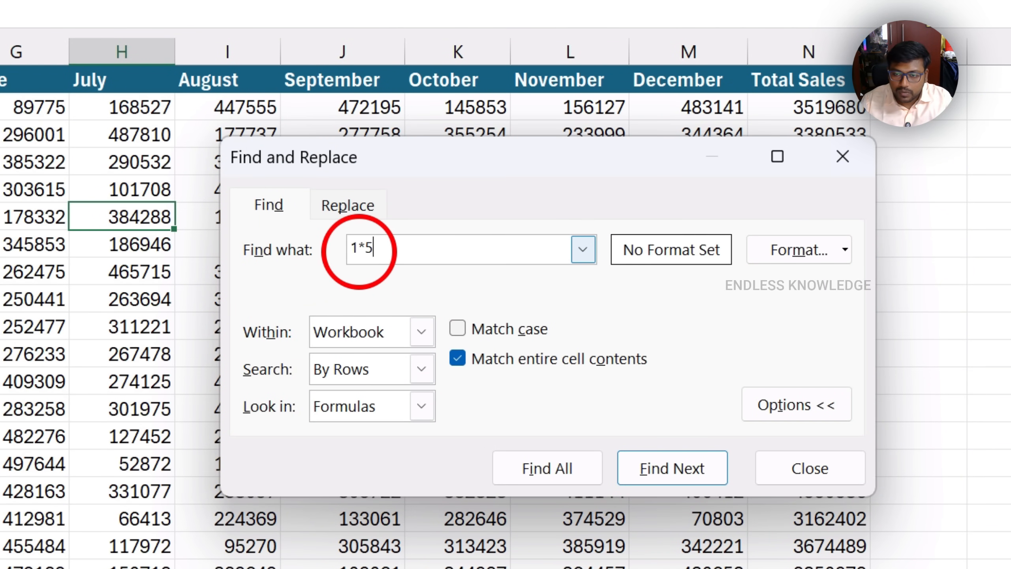
left_click_drag(357, 248, 365, 249)
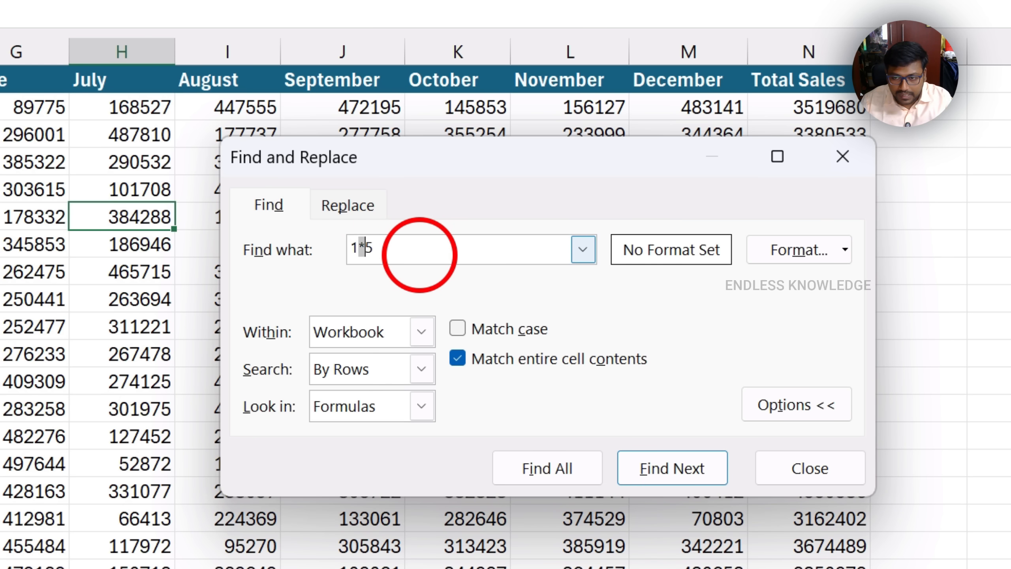
left_click(419, 253)
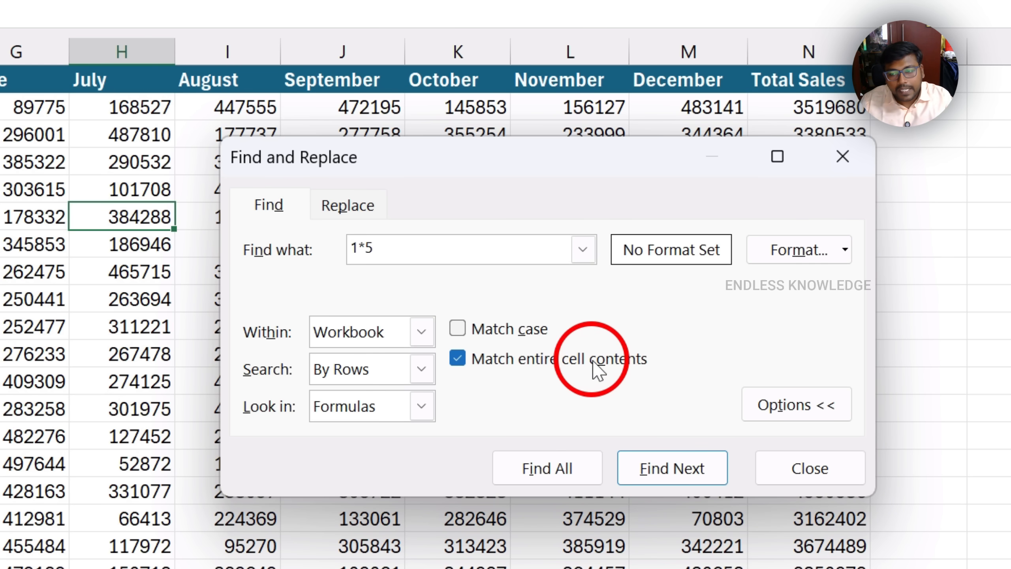
Find successive cells matching 1*5 up to the September figure in J23, and close the search dialog
left_click(671, 475)
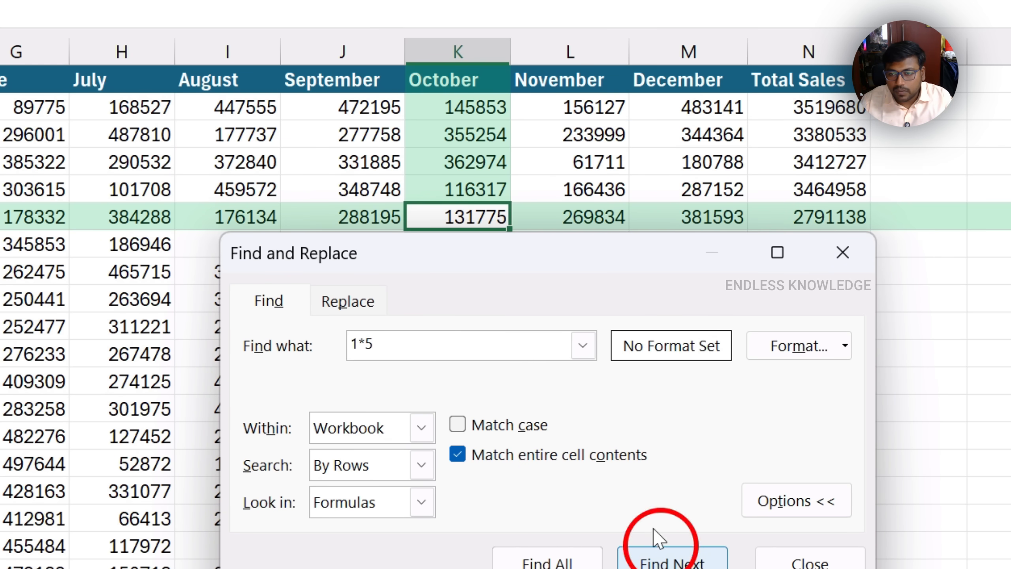
left_click_drag(512, 258, 153, 259)
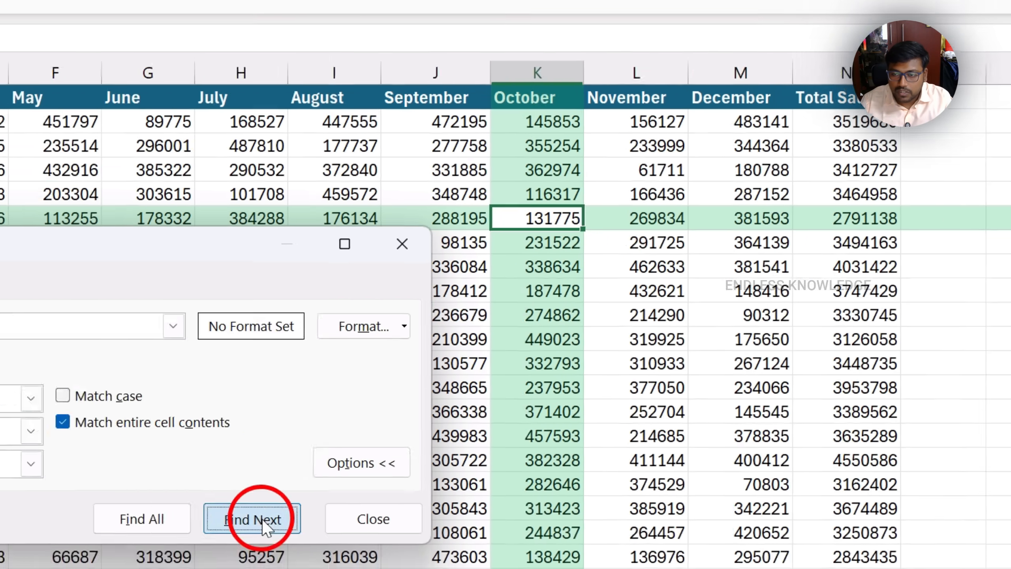
left_click(134, 557)
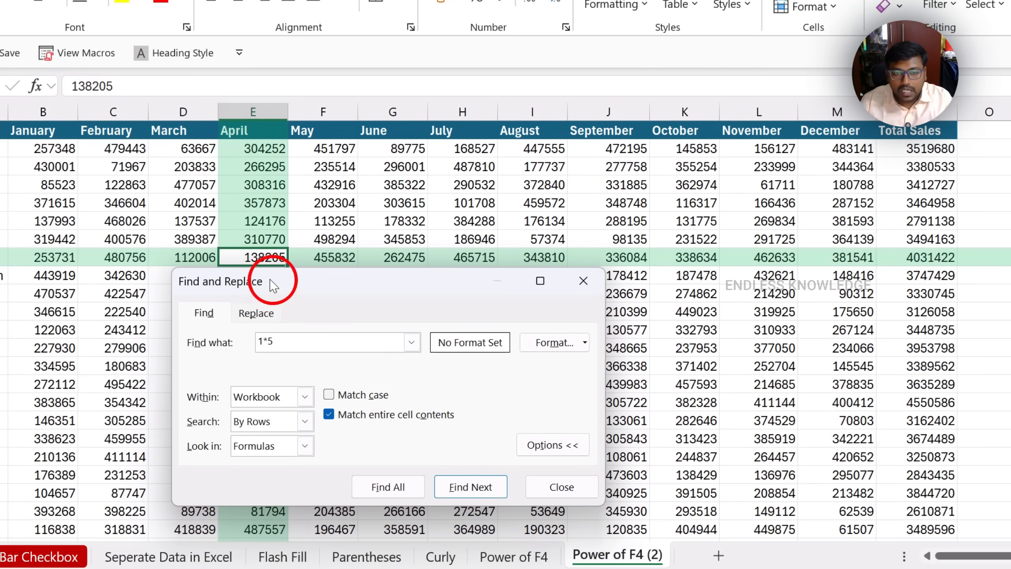
left_click(469, 487)
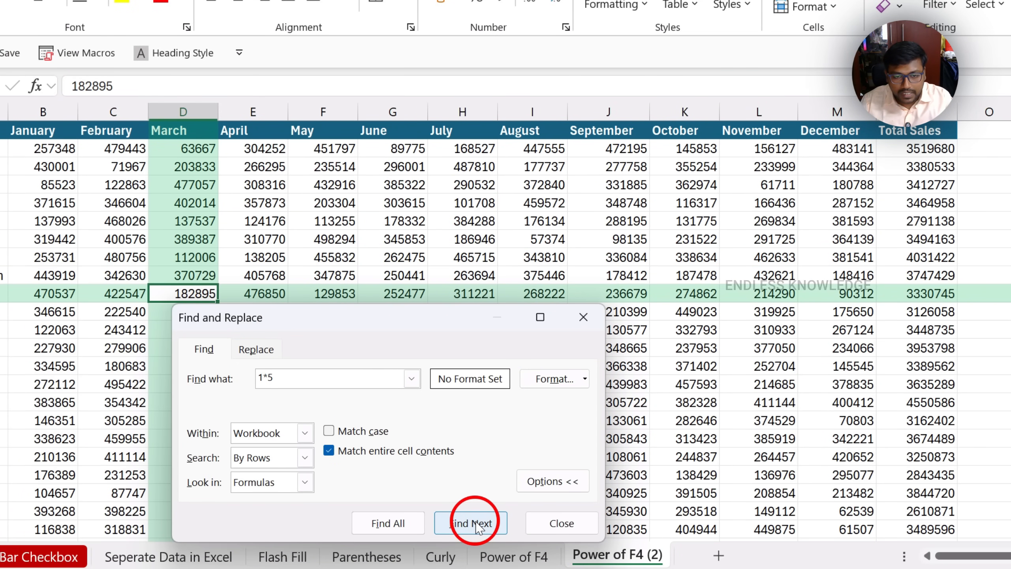
left_click(474, 540)
left_click(474, 540)
left_click(474, 539)
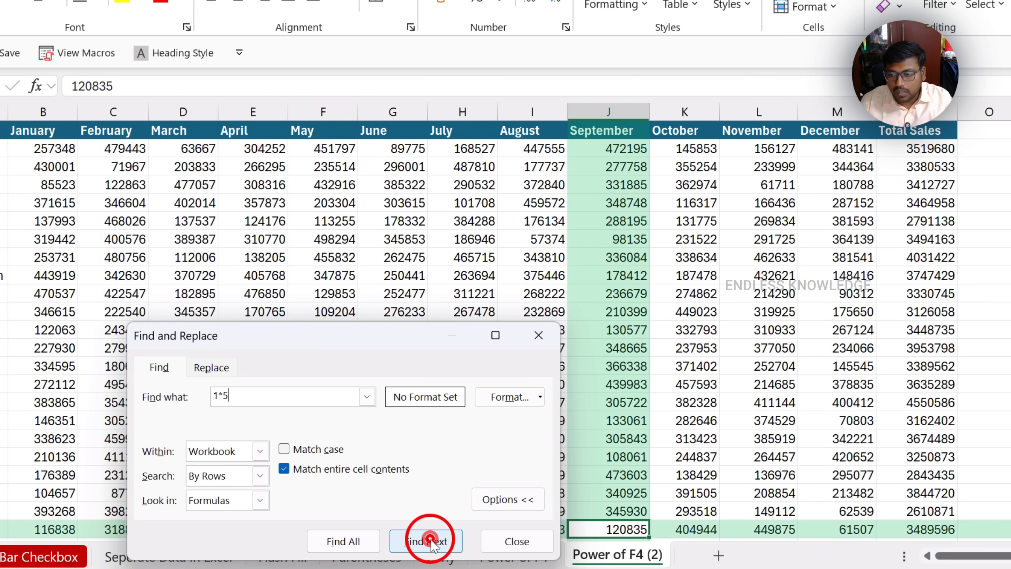
scroll(605, 390, "down", 1)
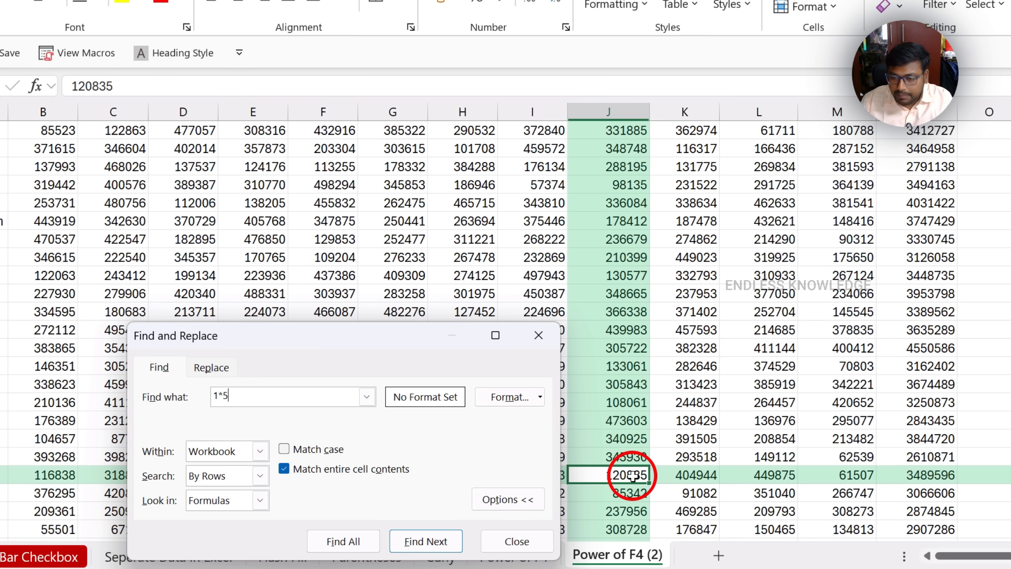
left_click(516, 541)
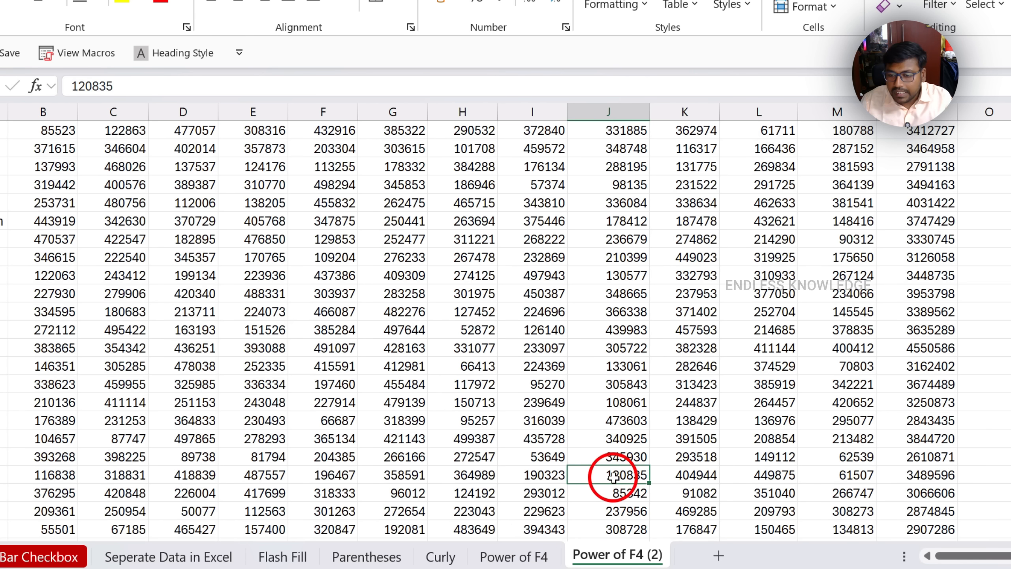
Apply the rupee accounting number format to J23 and autofit column J to its contents
left_click(599, 489)
left_click(605, 479)
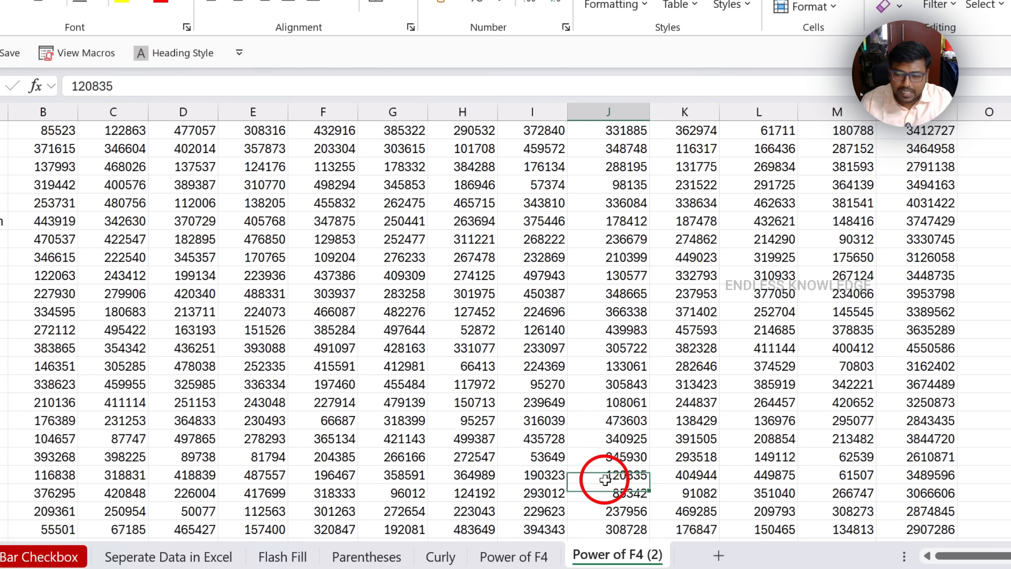
left_click(438, 2)
double_click(650, 111)
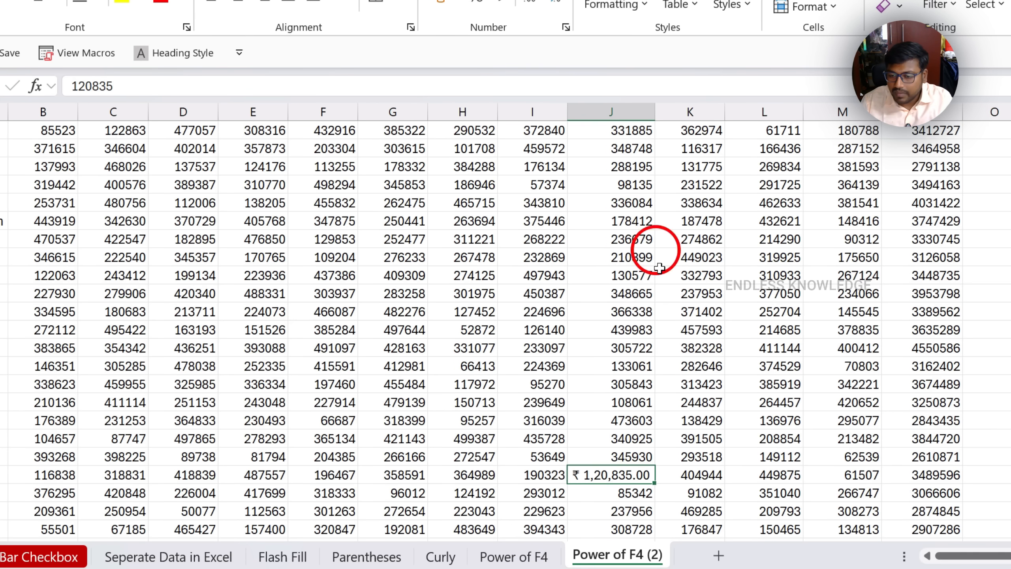
Repeat the last find without the dialog, stepping from J23 through L26 to the 1*5 match in K31
scroll(663, 389, "down", 1)
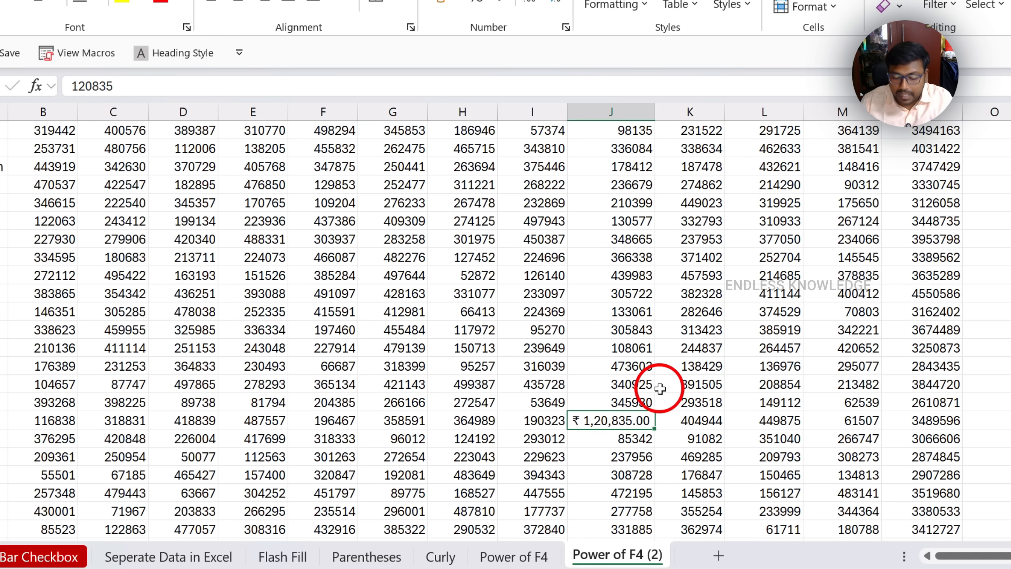
scroll(700, 405, "down", 1)
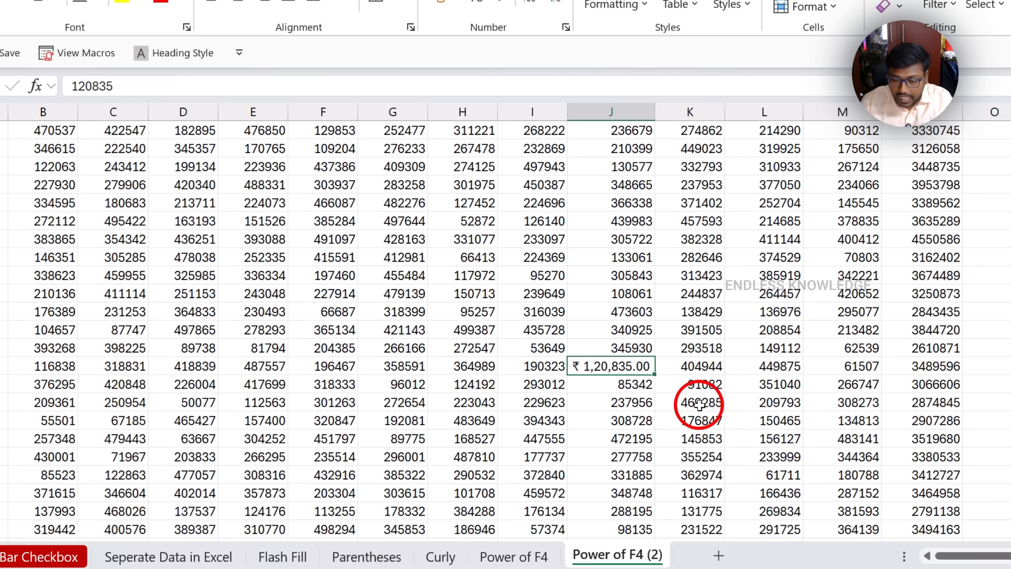
key("Right")
key("Right")
key("Down")
key("Down")
key("Down")
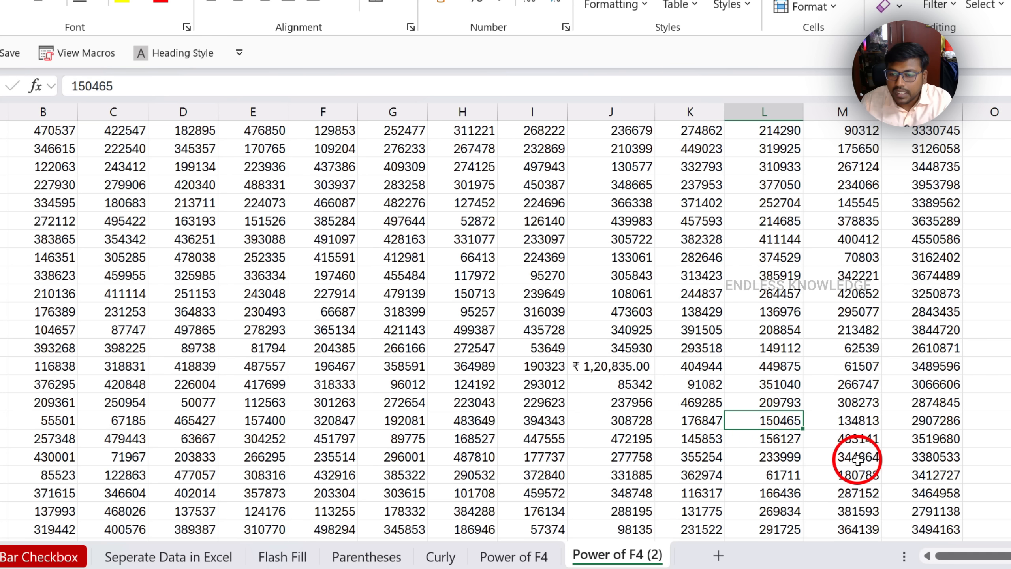
key("shift+F4")
key("shift+F4")
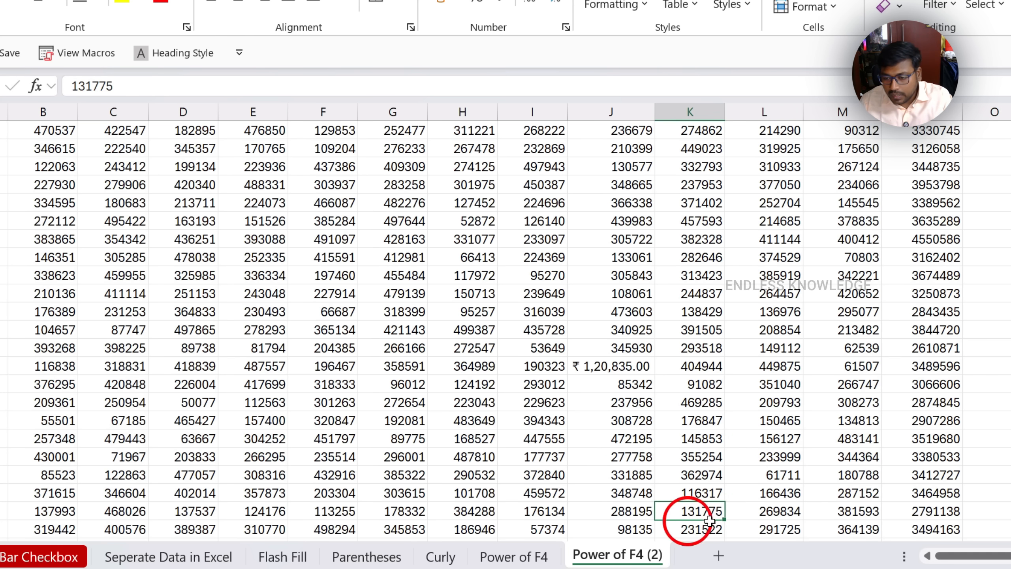
scroll(753, 384, "down", 1)
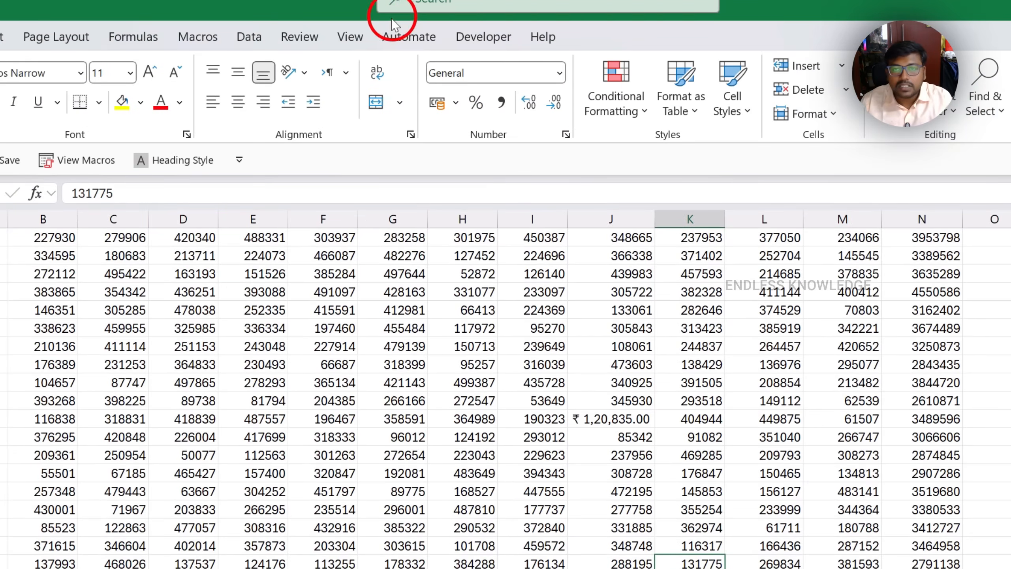
Turn on Focus Cell highlighting and keep repeating the last find through E33 and the following 1*5 matches
left_click(360, 39)
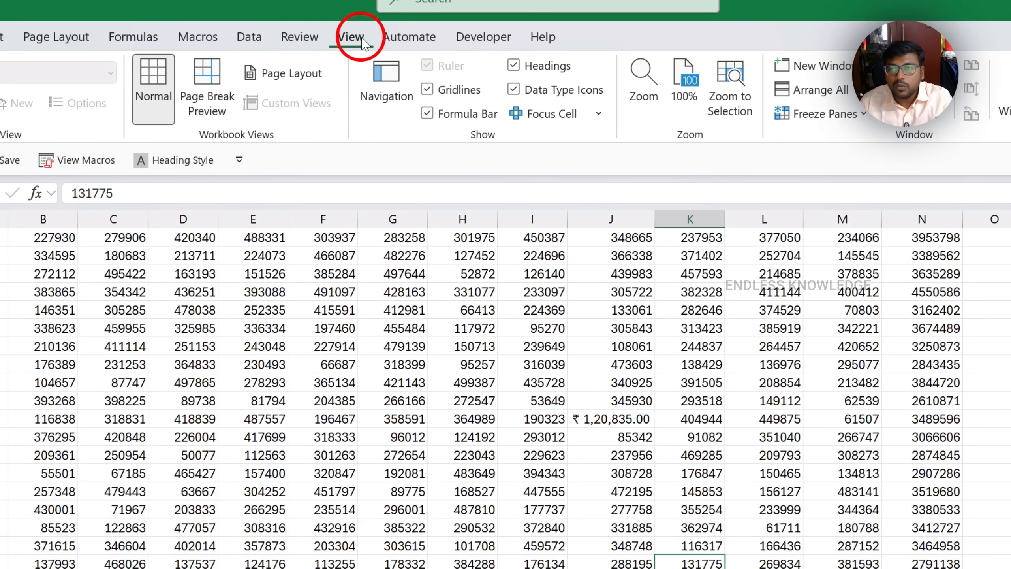
left_click(550, 113)
key("Left")
key("Left")
key("Left")
key("Left")
key("Left")
key("Left")
key("Down")
key("Down")
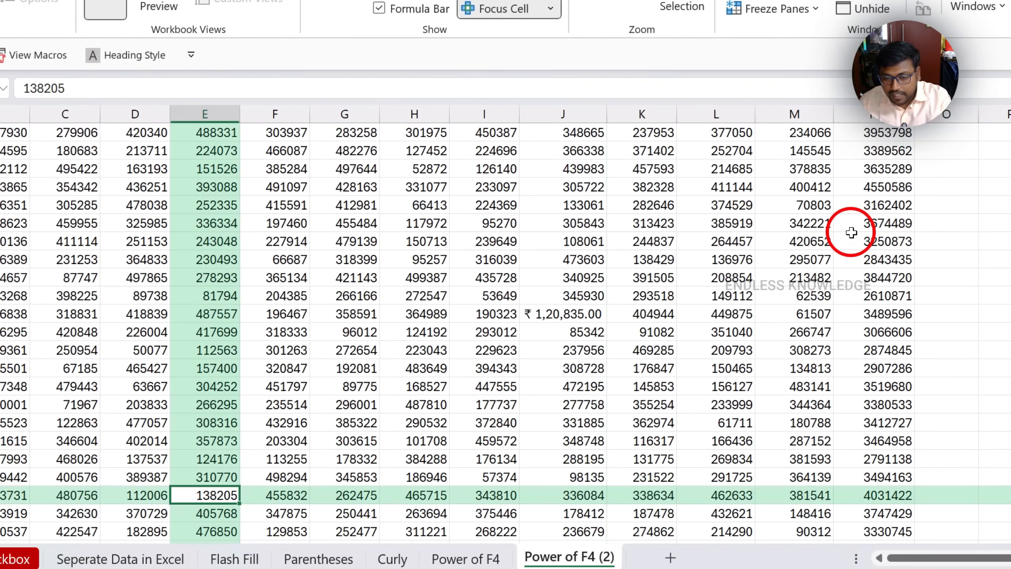
key("Down")
key("Down")
key("Left")
Undo the accounting number format on J23
key("ctrl+z")
key("ctrl+z")
key("ctrl+z")
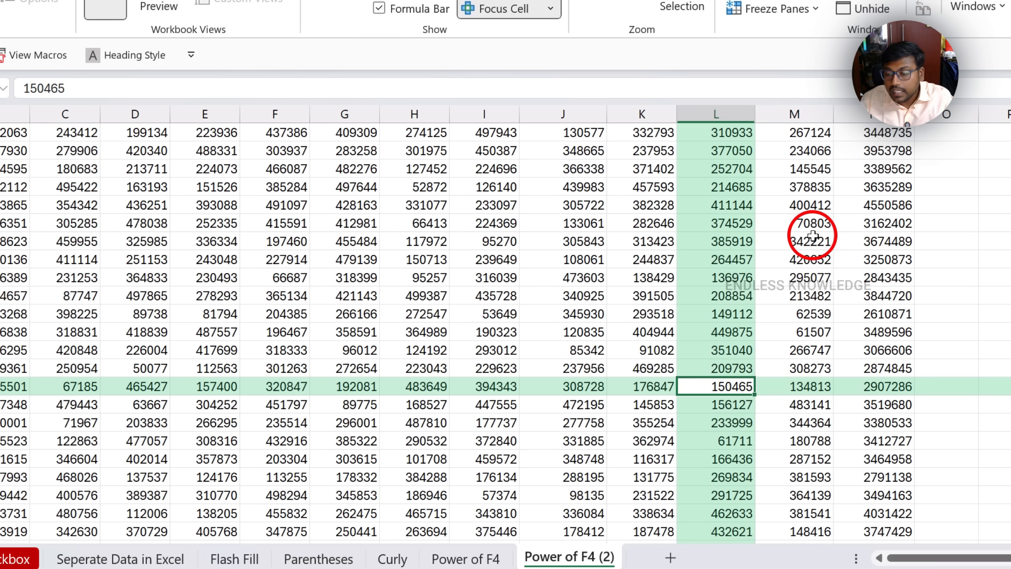
Check the 1*5 pattern in Find, close it, and step forward to the match in F31 and back to L26
key("ctrl+f")
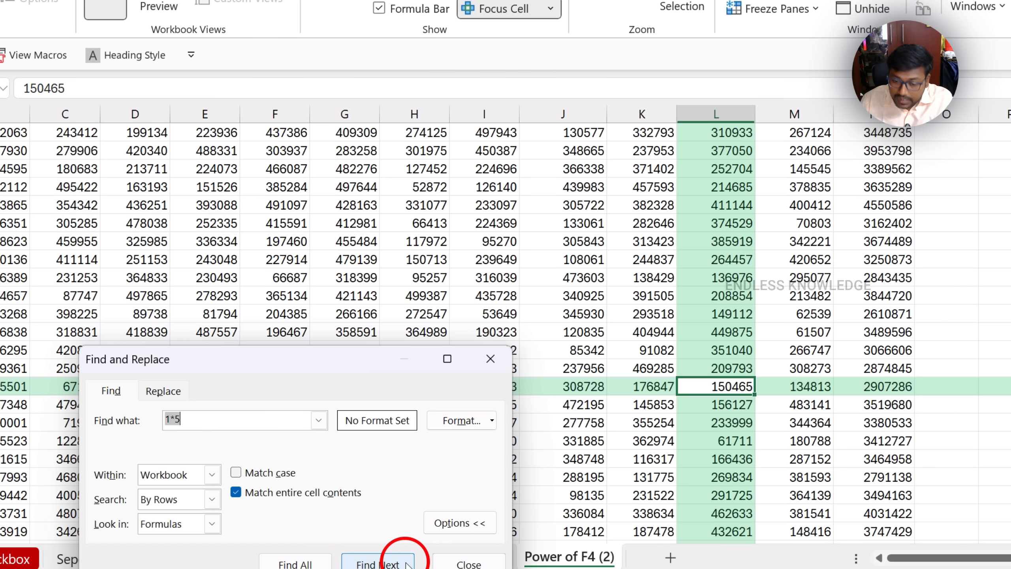
left_click(469, 563)
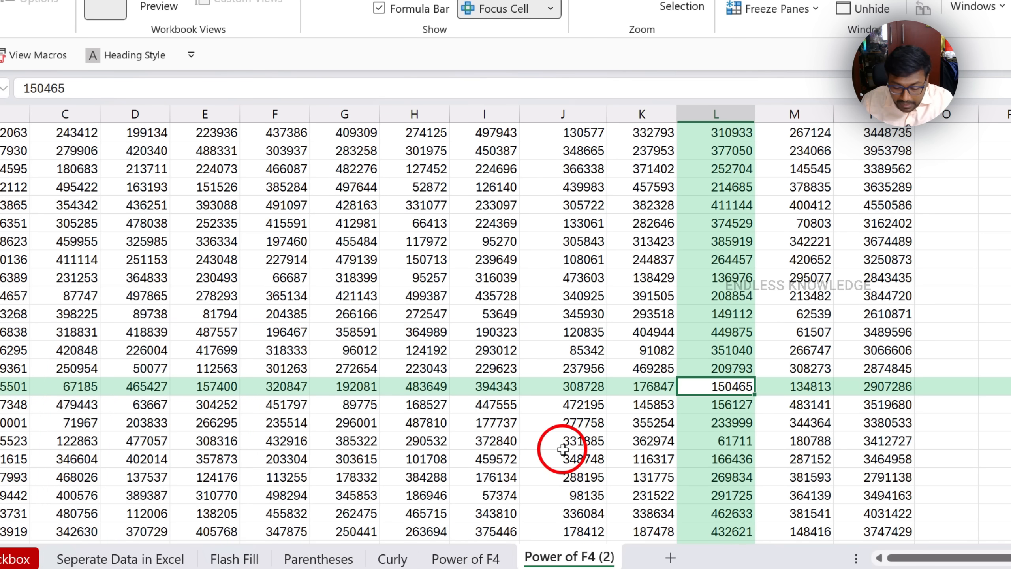
key("shift+F4")
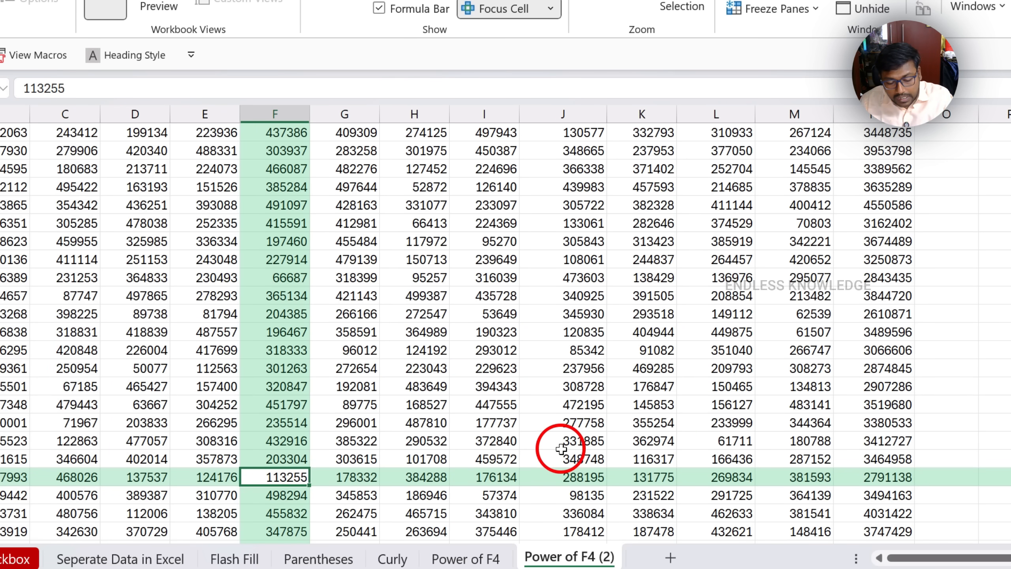
key("shift+F4")
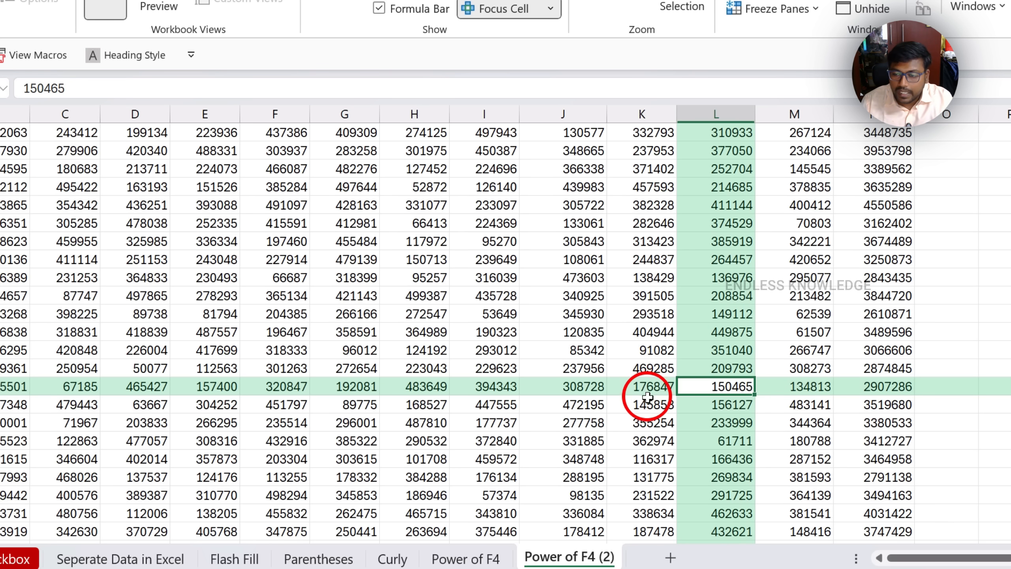
Apply the accounting number format to the November figure in L26
left_click(2, 1)
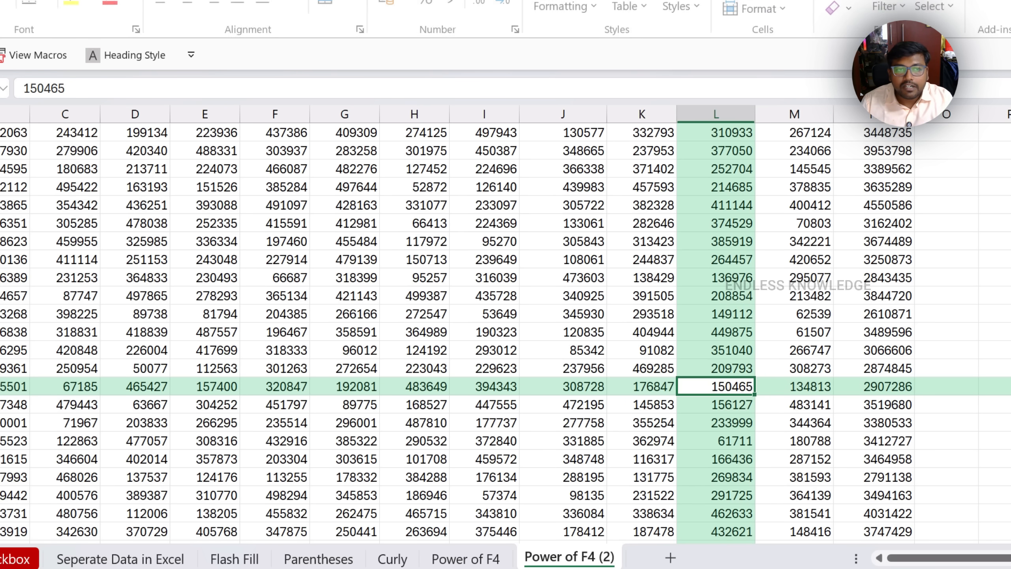
left_click(388, 2)
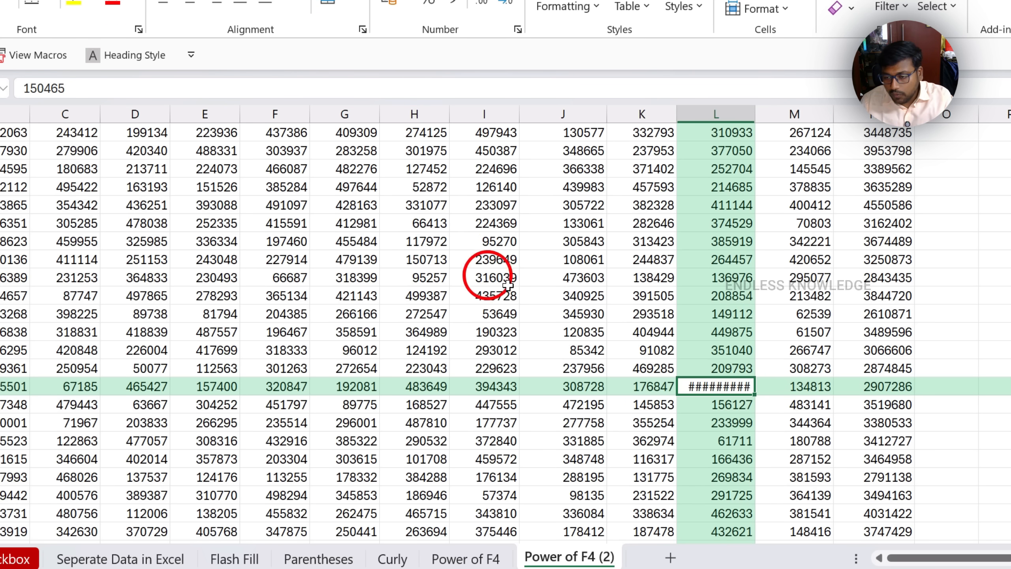
Autofit column L so the accounting figure in L51 fits, and turn off Focus Cell highlighting
double_click(755, 114)
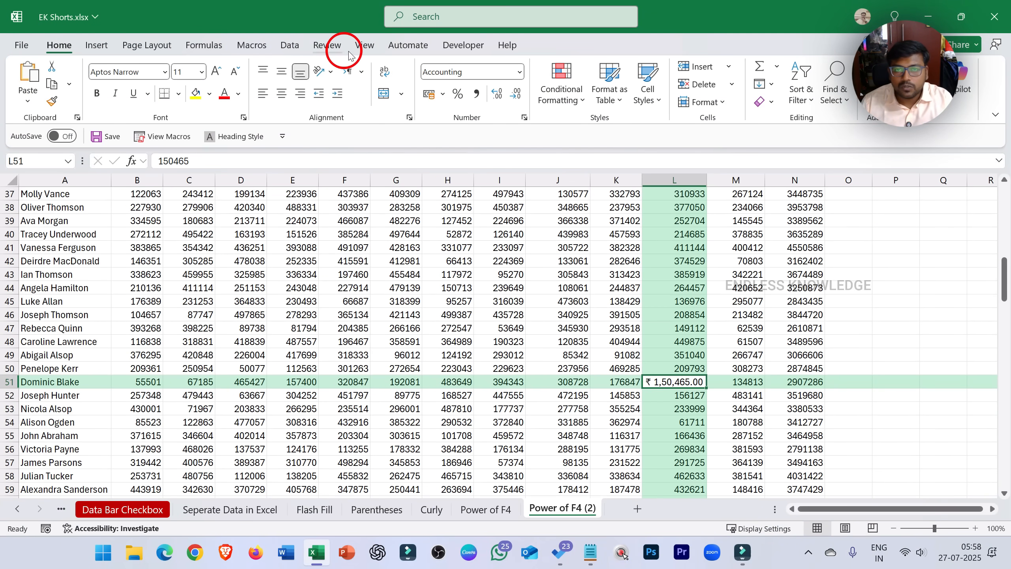
left_click(363, 45)
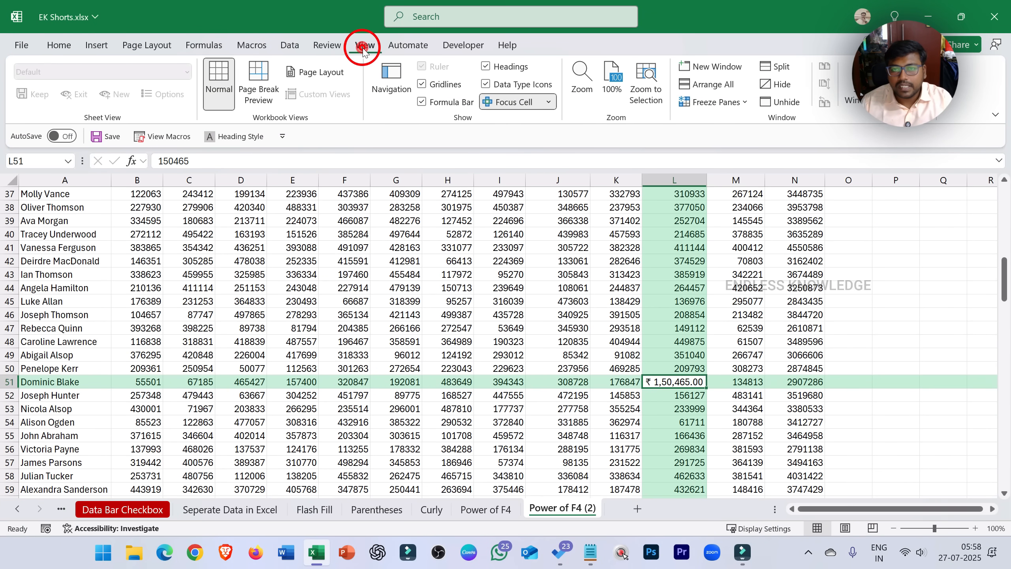
left_click(514, 104)
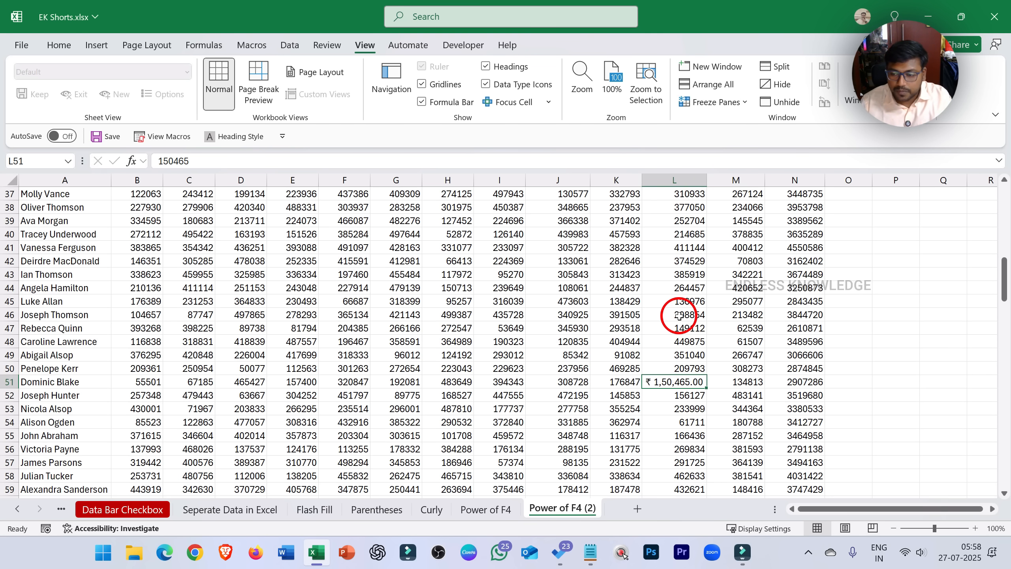
left_click(600, 346)
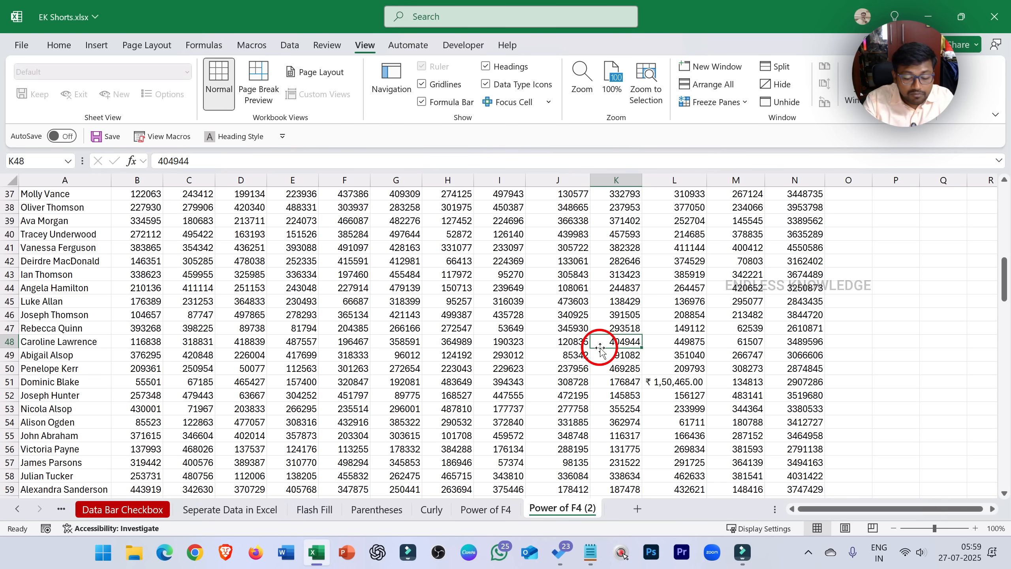
Close the EK Shorts workbook and save its changes to the Desktop file
key("alt+F4")
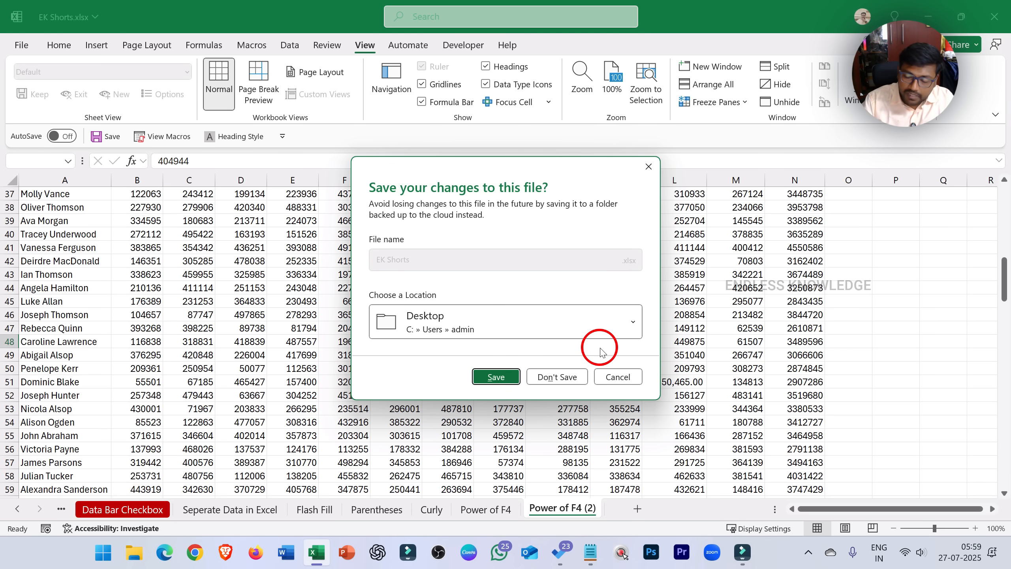
key("Escape")
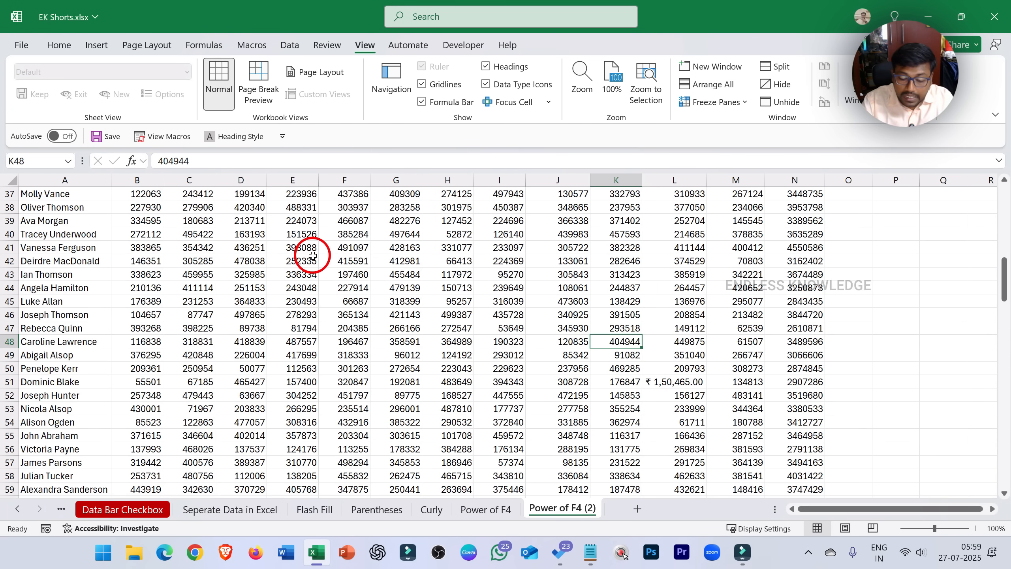
key("alt+F4")
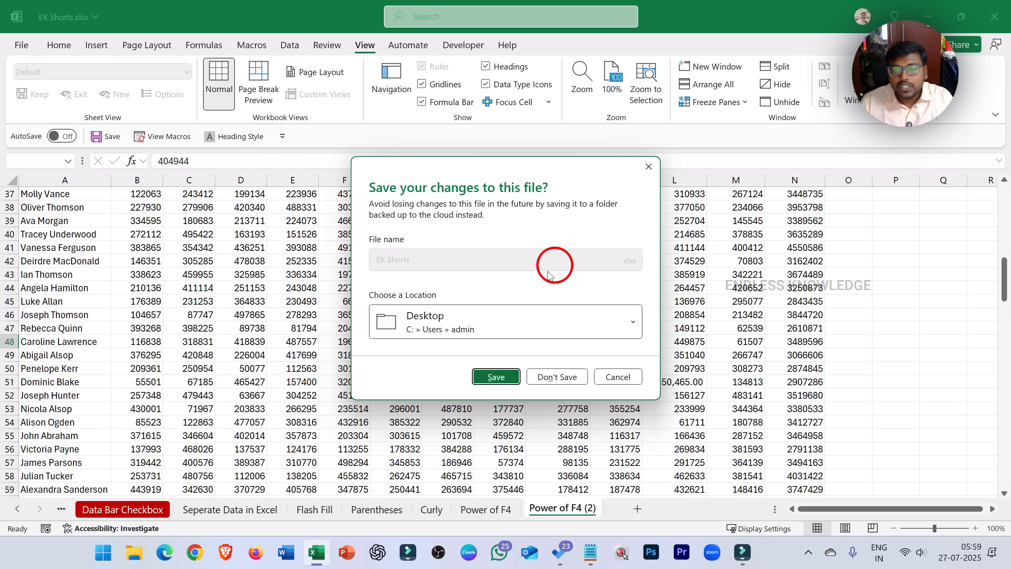
left_click(489, 375)
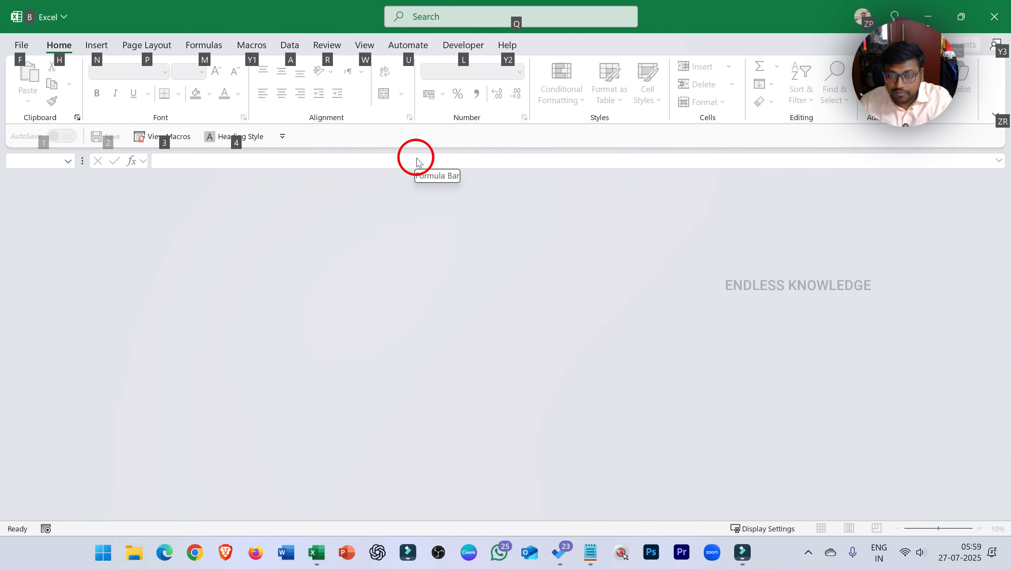
Reopen EK Shorts.xlsx from the recent files, select cell I46, and close the workbook again with its changes saved
key("super+d")
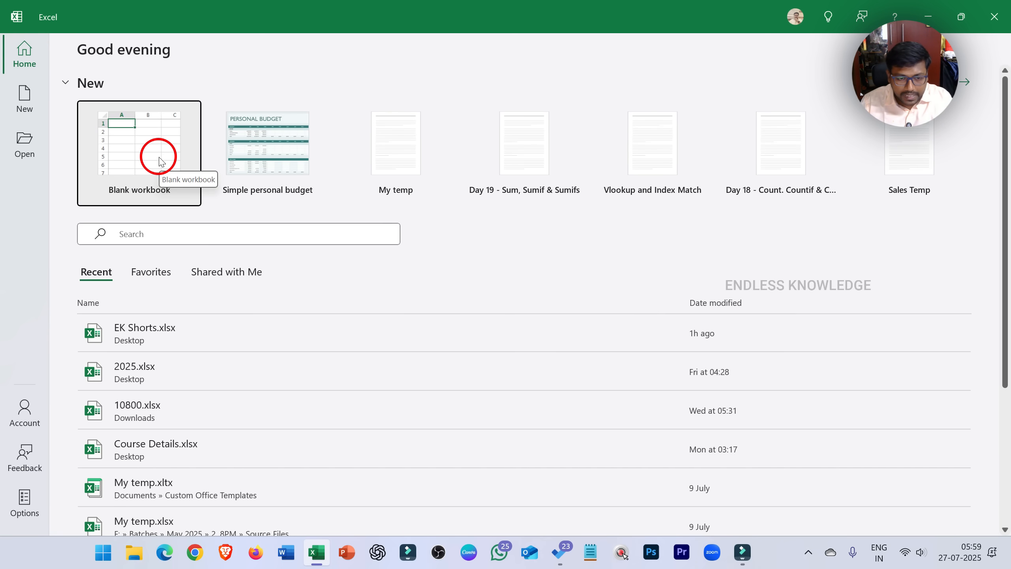
left_click(207, 323)
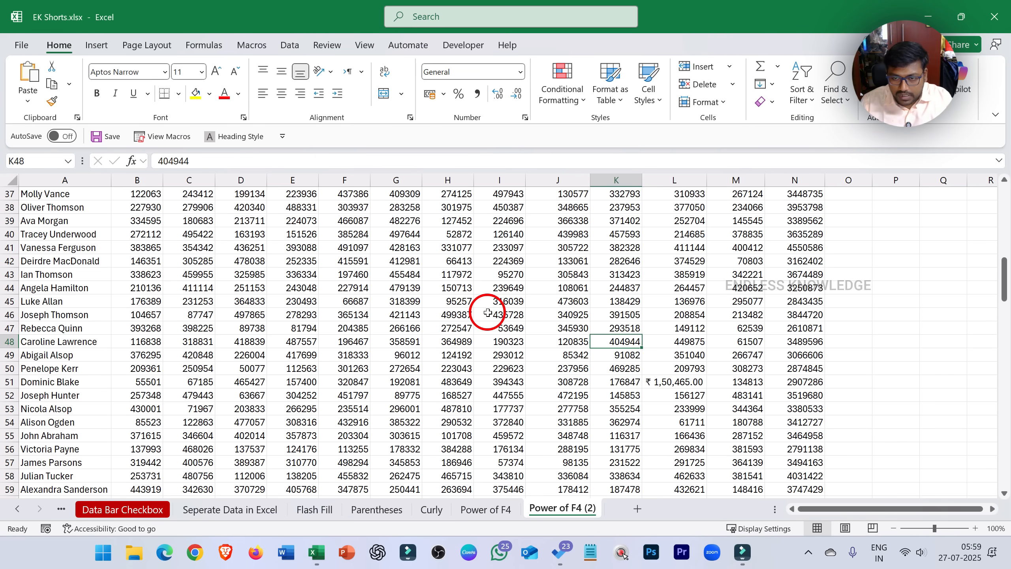
left_click(488, 313)
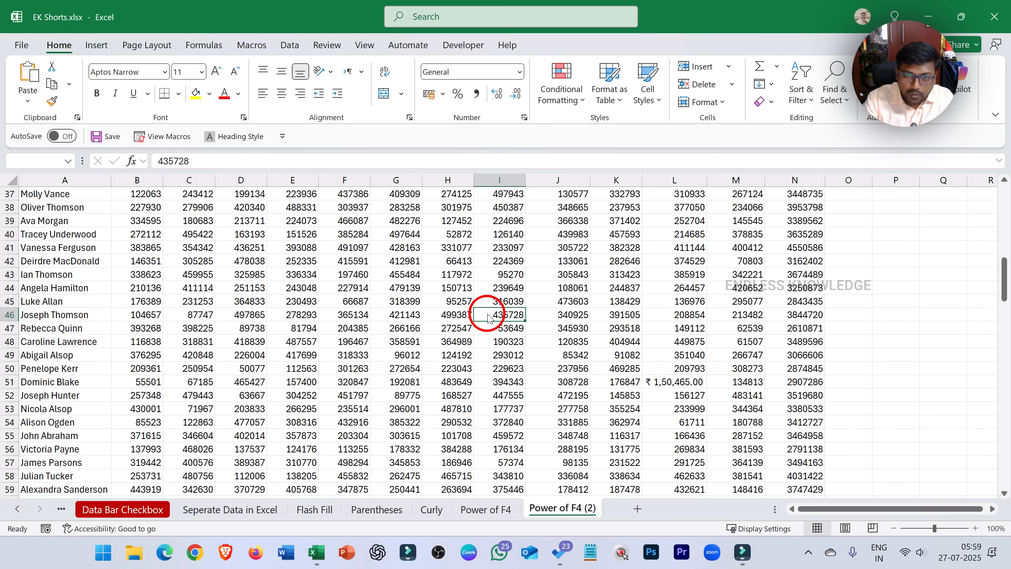
key("alt+F4")
left_click(496, 375)
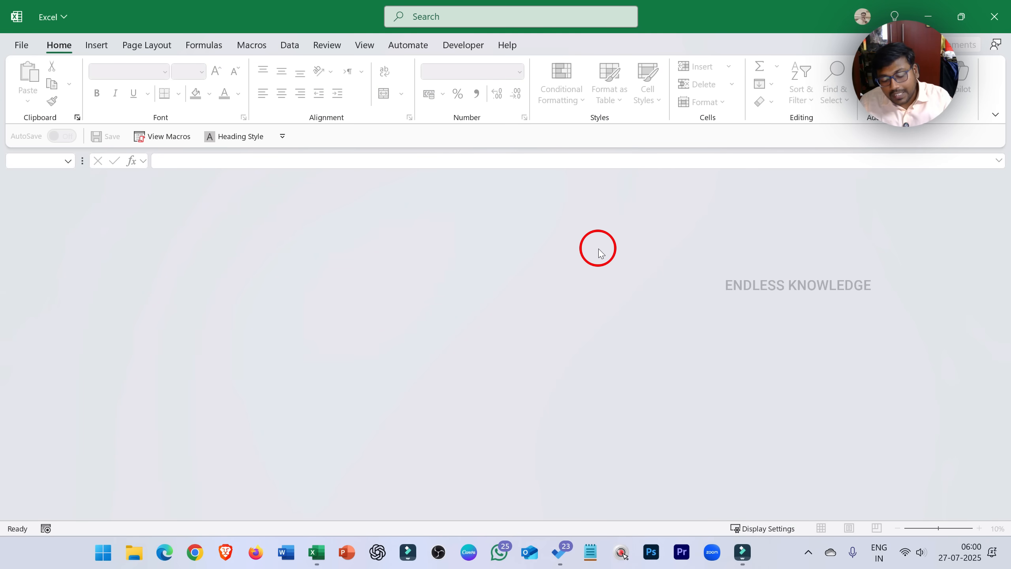
Create a new blank workbook and close it
key("ctrl+n")
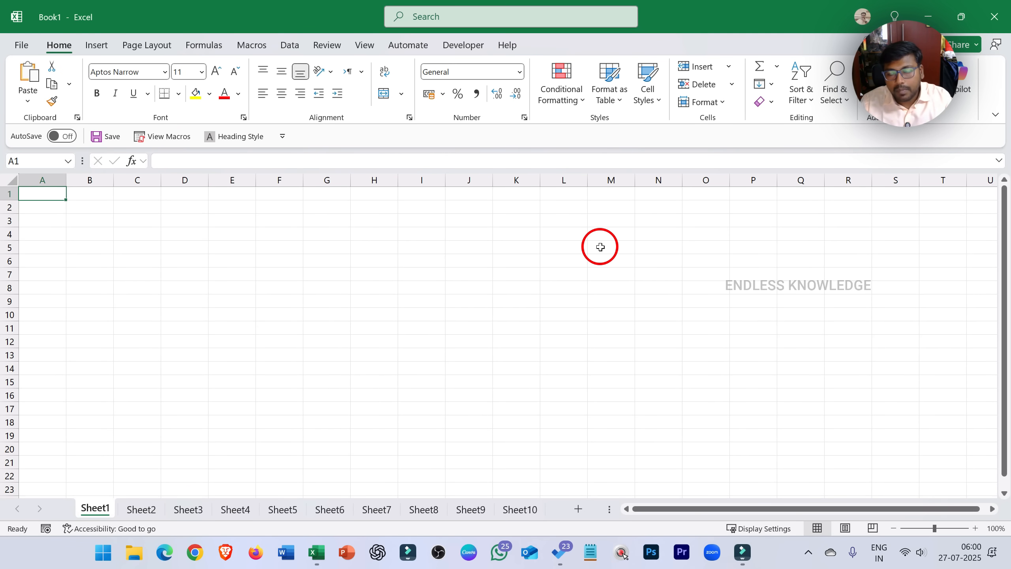
key("ctrl+w")
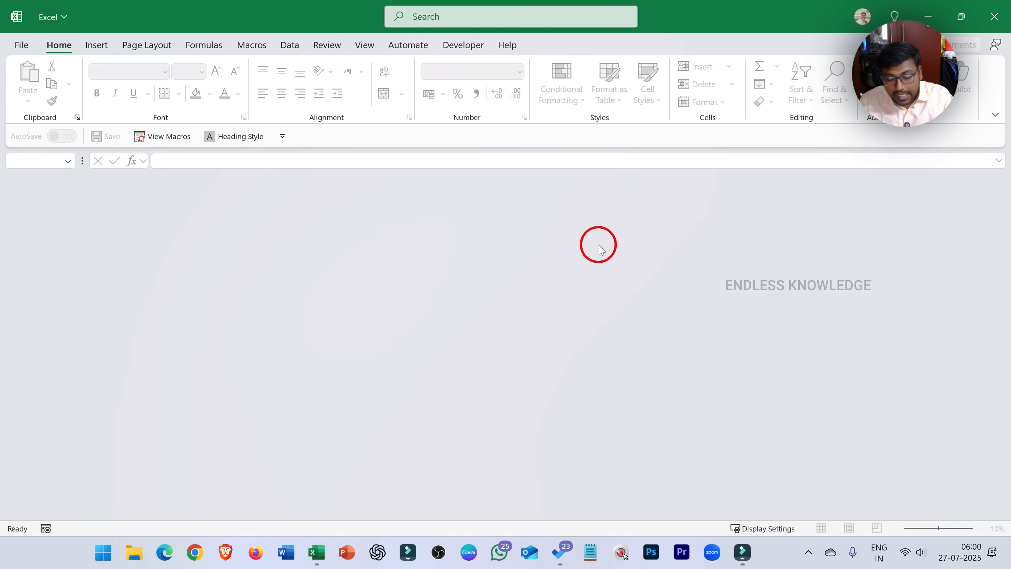
Open EK Shorts.xlsx from the recent files and return to the header row of the Power of F4 (2) sheet
key("ctrl+o")
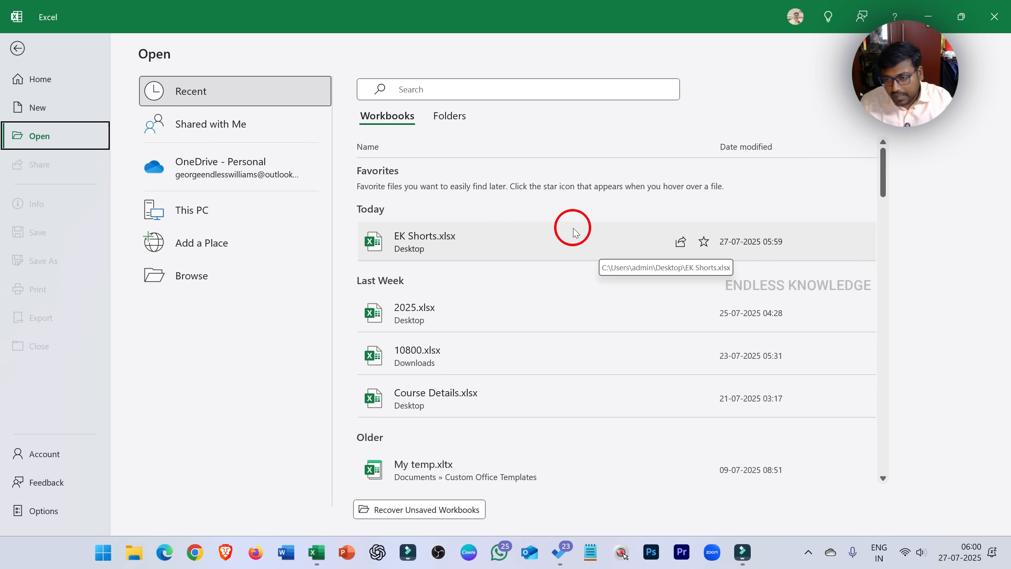
left_click(17, 48)
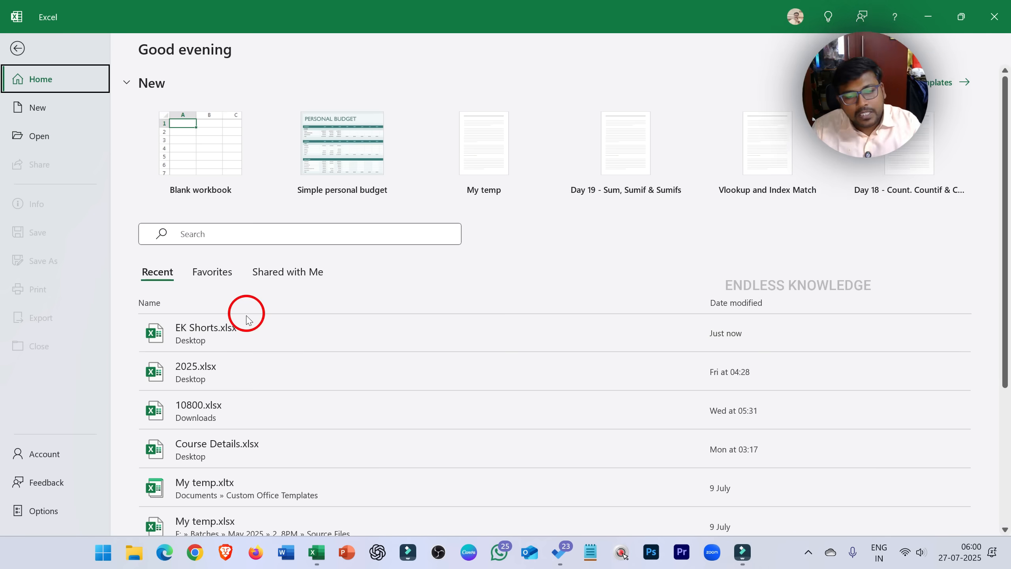
left_click(243, 319)
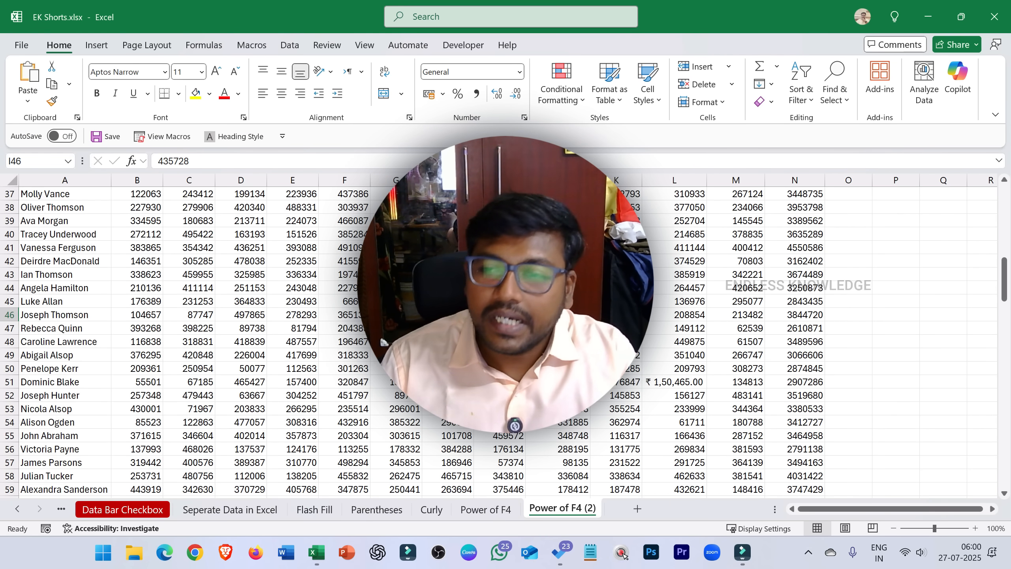
scroll(497, 326, "up", 7)
scroll(497, 326, "up", 5)
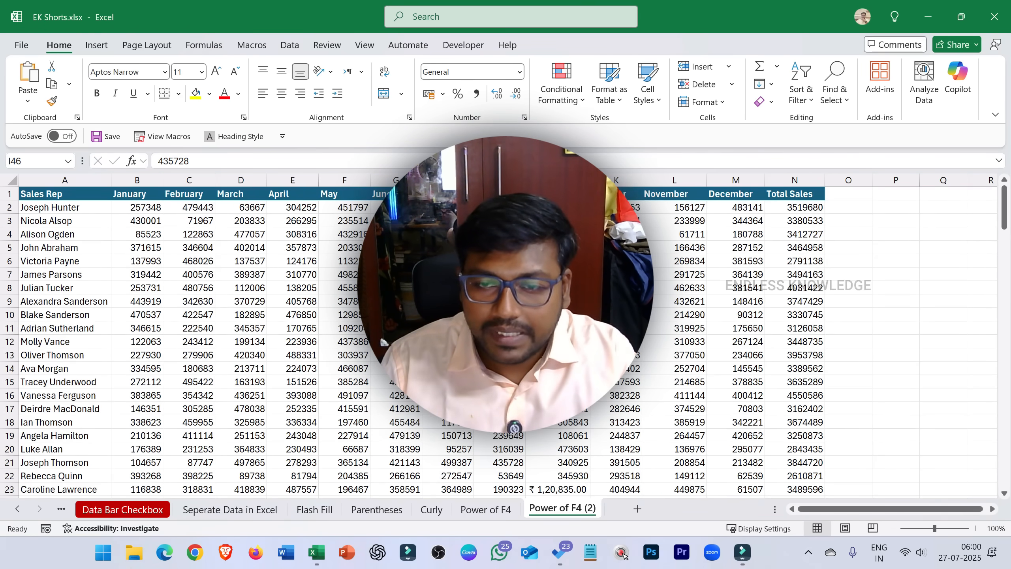